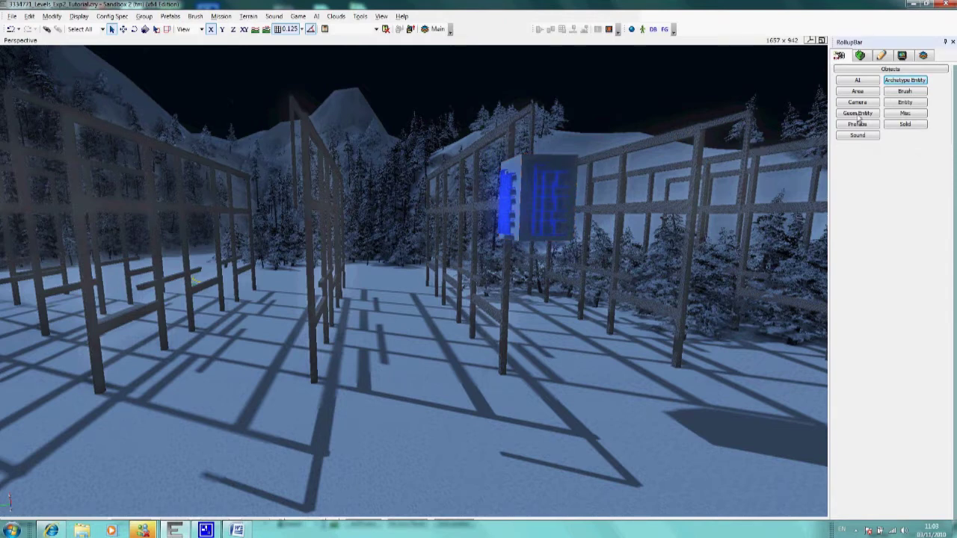
Step: Place a ProximityTrigger entity from the Triggers category on the snow between the two middle wooden frames
left_click(894, 103)
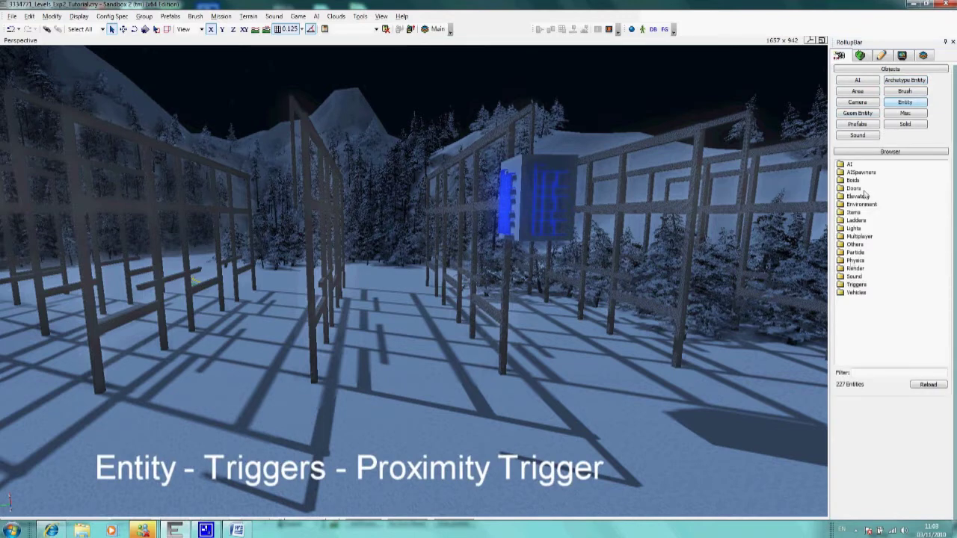
left_click(856, 285)
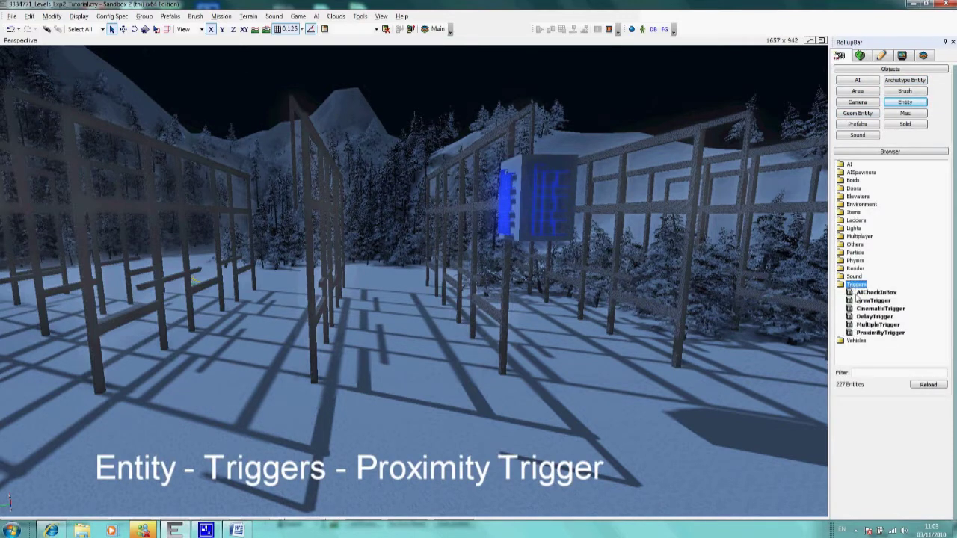
left_click(873, 333)
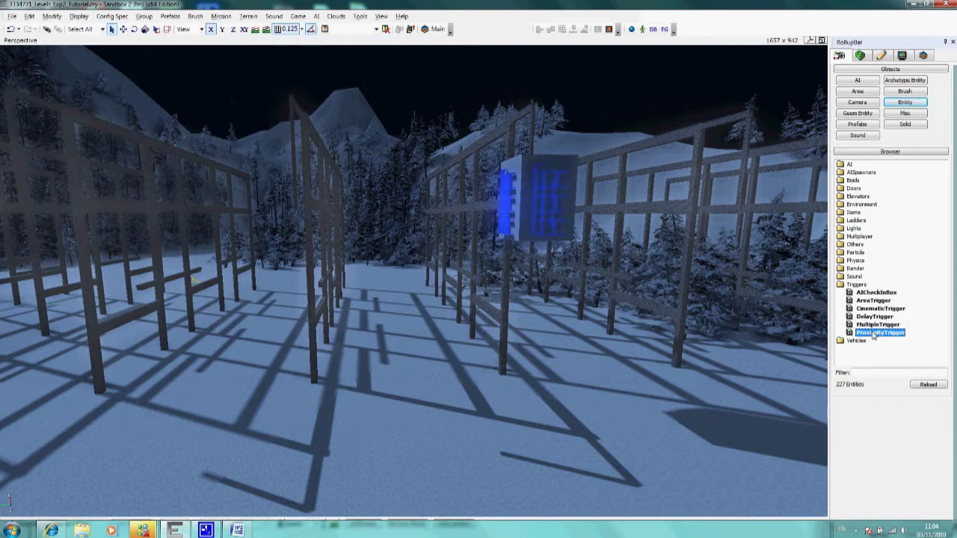
left_click_drag(873, 335, 384, 313)
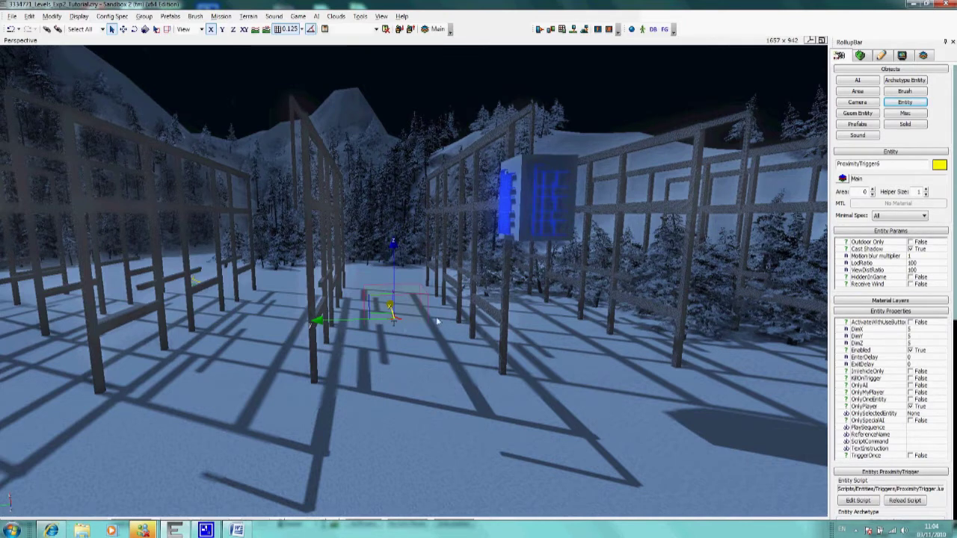
Step: Rename the proximity trigger to LanternTrigger and set its DimX to 20 and DimY to 10
double_click(887, 166)
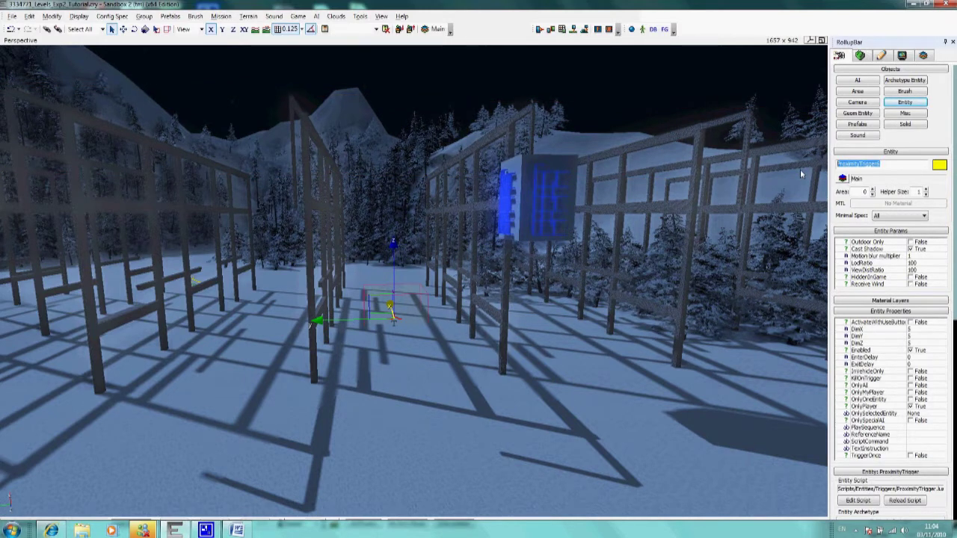
key("BackSpace")
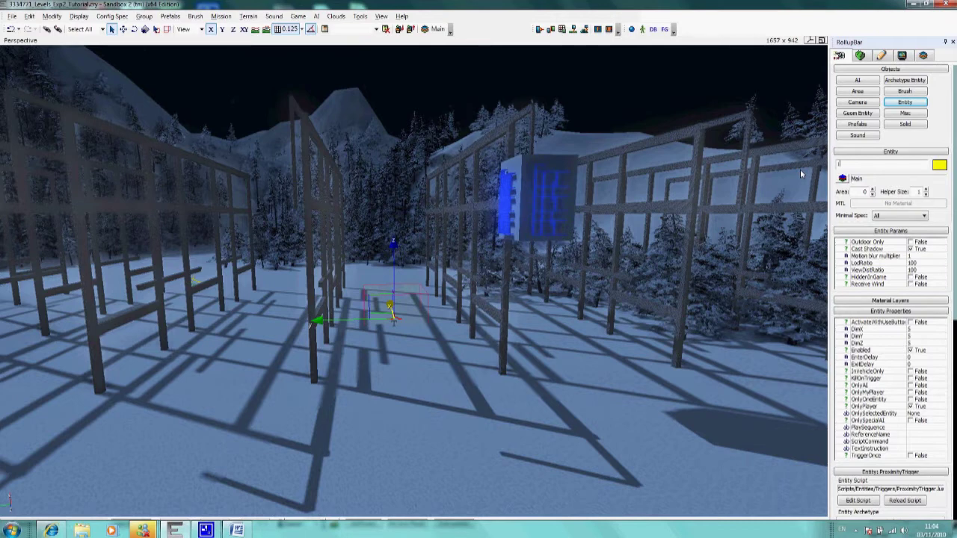
type("LanternTrigger")
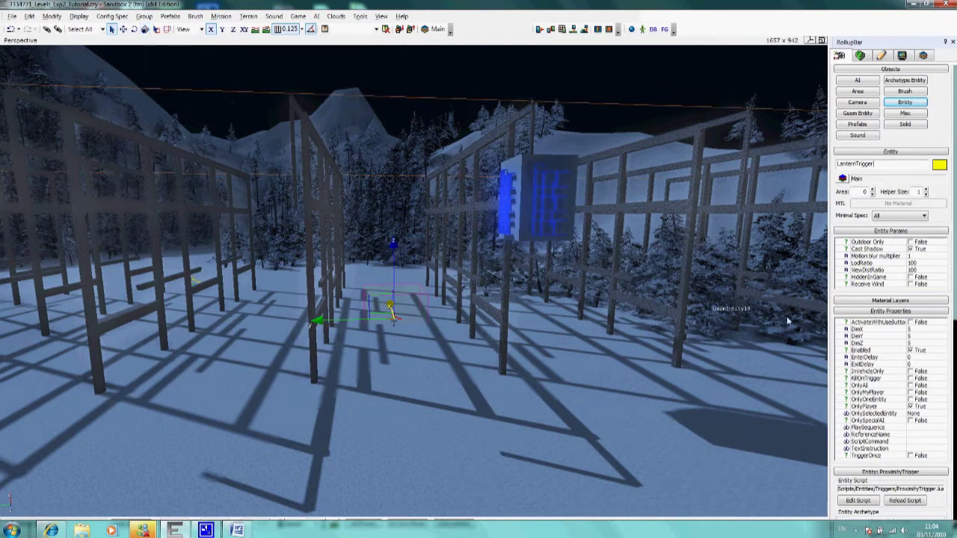
left_click(913, 330)
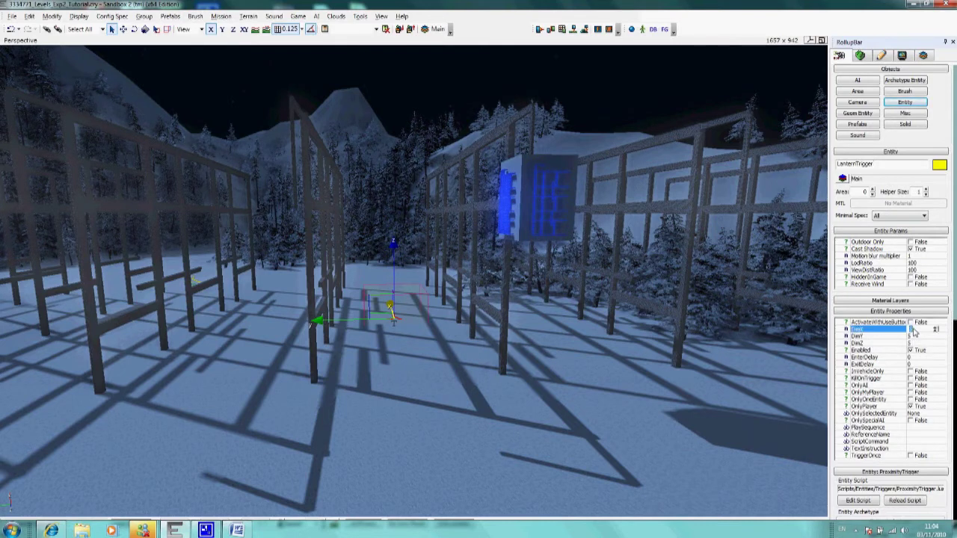
type("20")
left_click(914, 337)
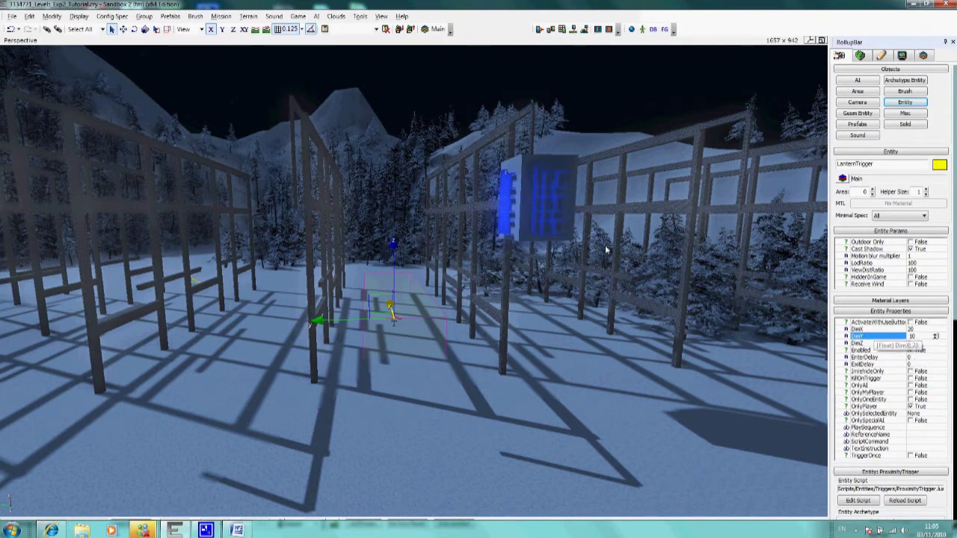
Step: Move LanternTrigger slightly so its box spans the passage between the two middle wooden frames
left_click(123, 28)
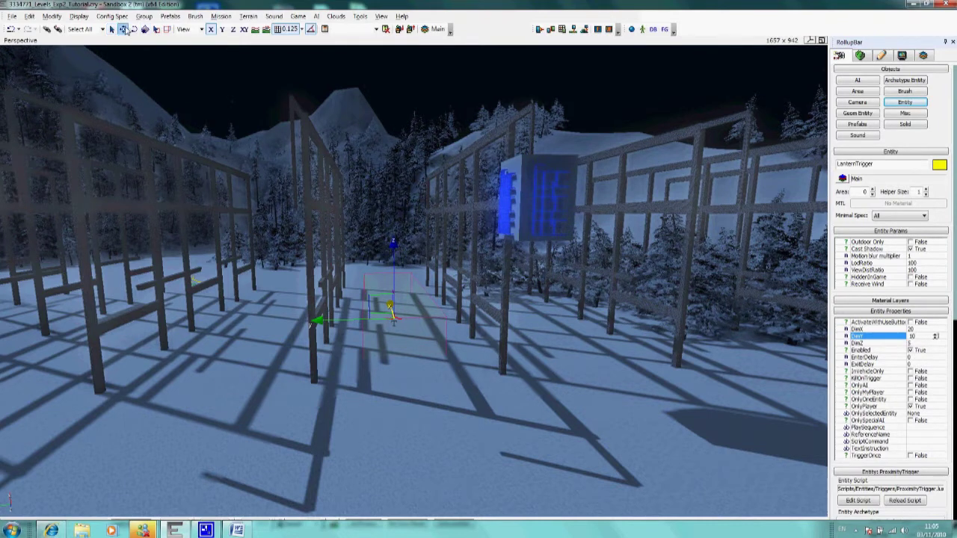
left_click(393, 243)
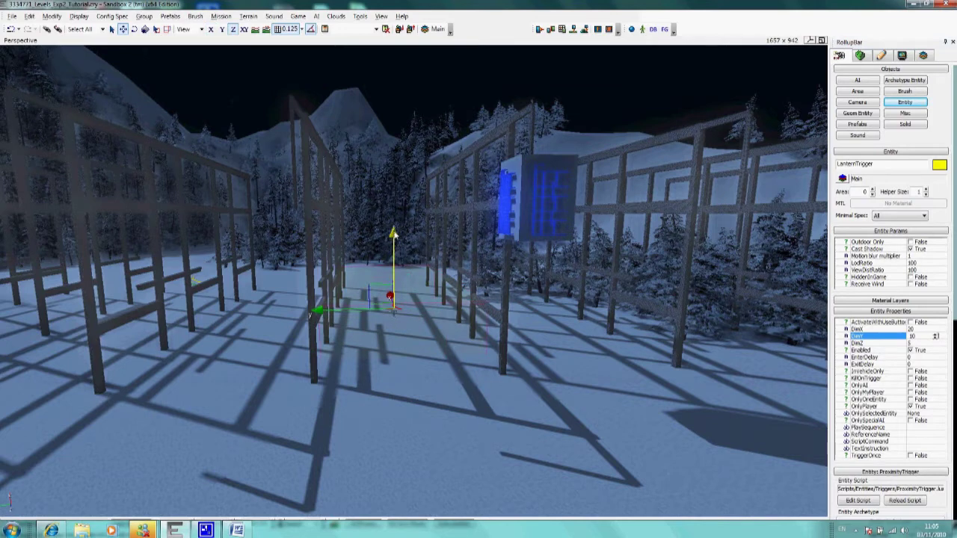
mouse_move(389, 296)
left_mouse_down()
mouse_move(393, 307)
mouse_move(390, 299)
left_mouse_up()
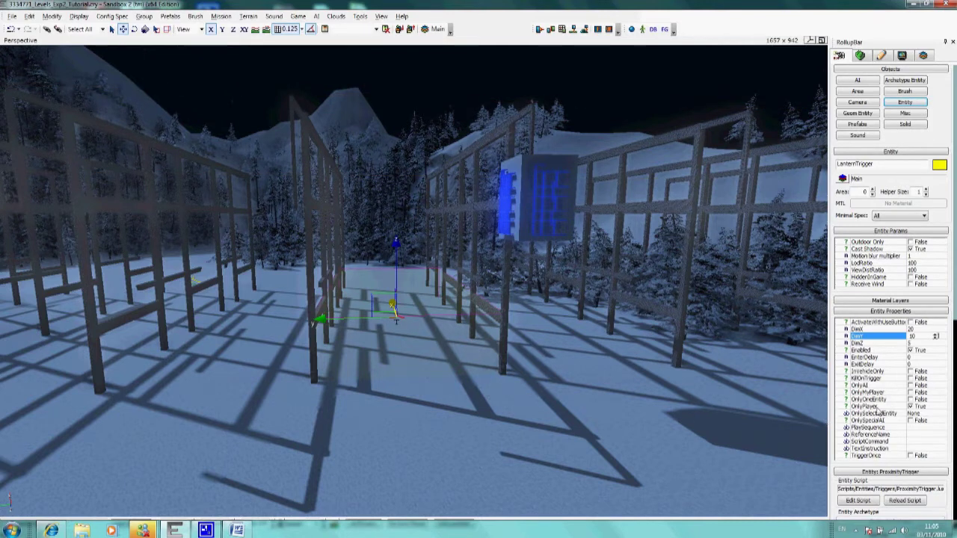
left_click(878, 406)
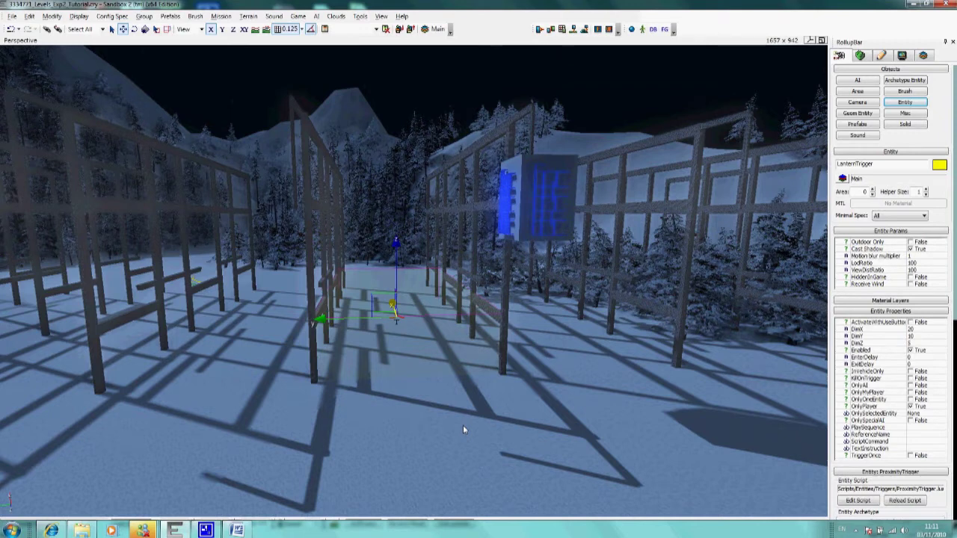
Step: Create a flow graph for the LanternShade1 entity in a new group named LanternGlow
left_click(575, 161)
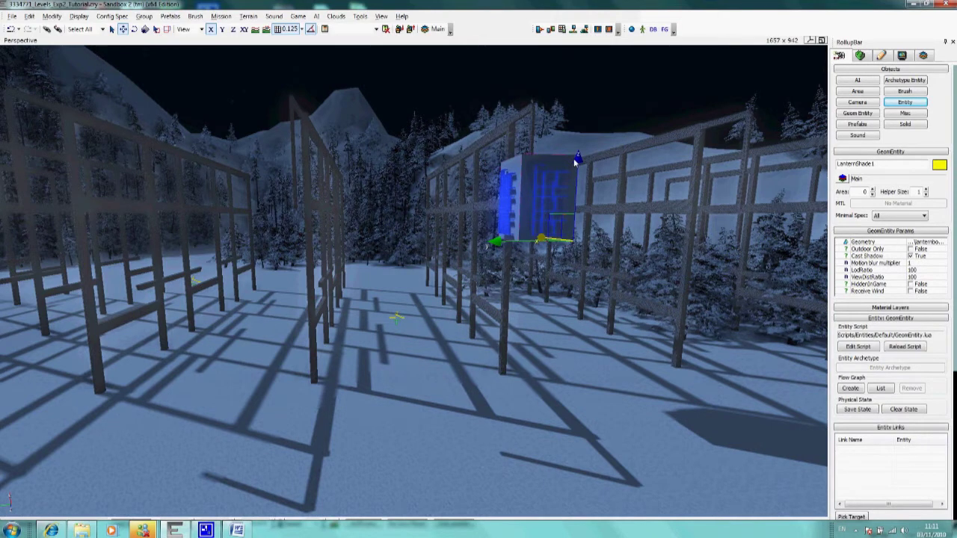
left_click(850, 388)
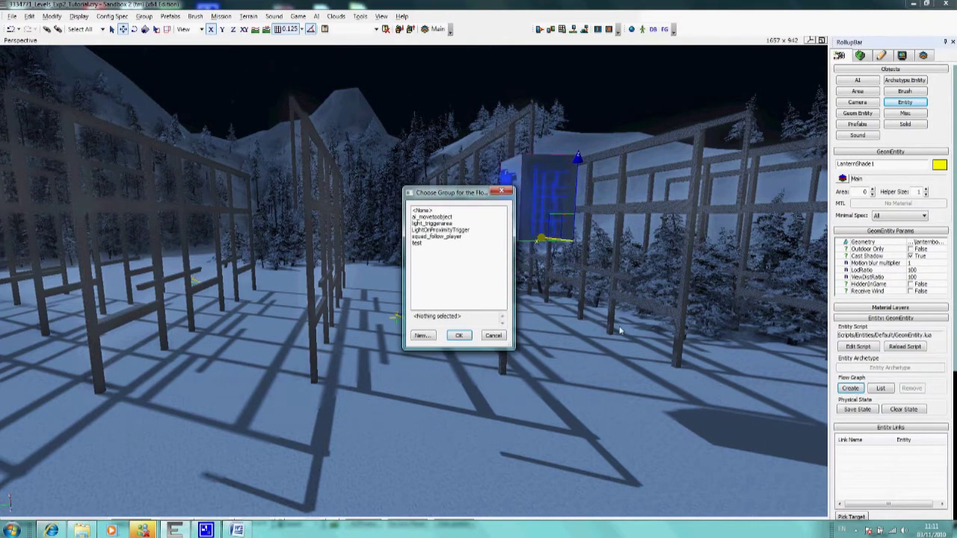
left_click(423, 335)
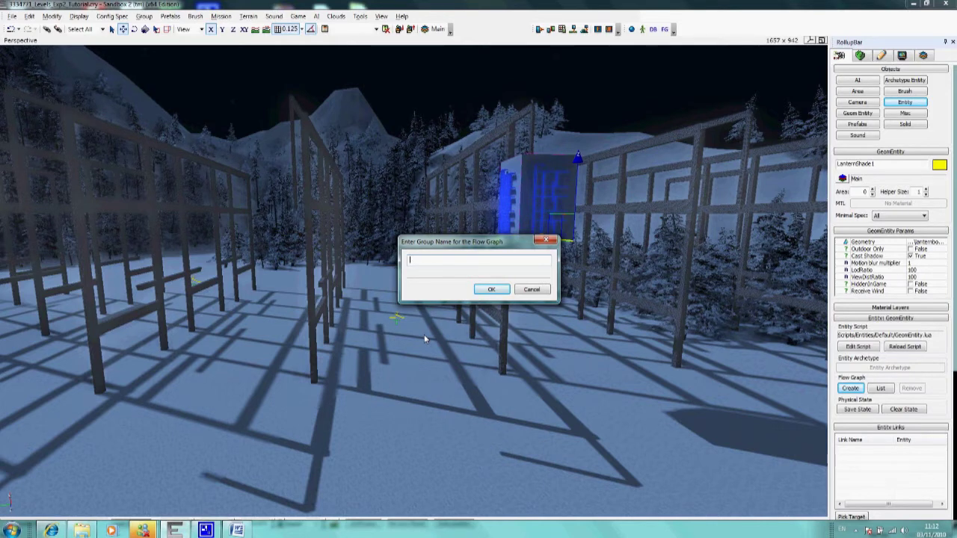
type("anternGlow")
key("Return")
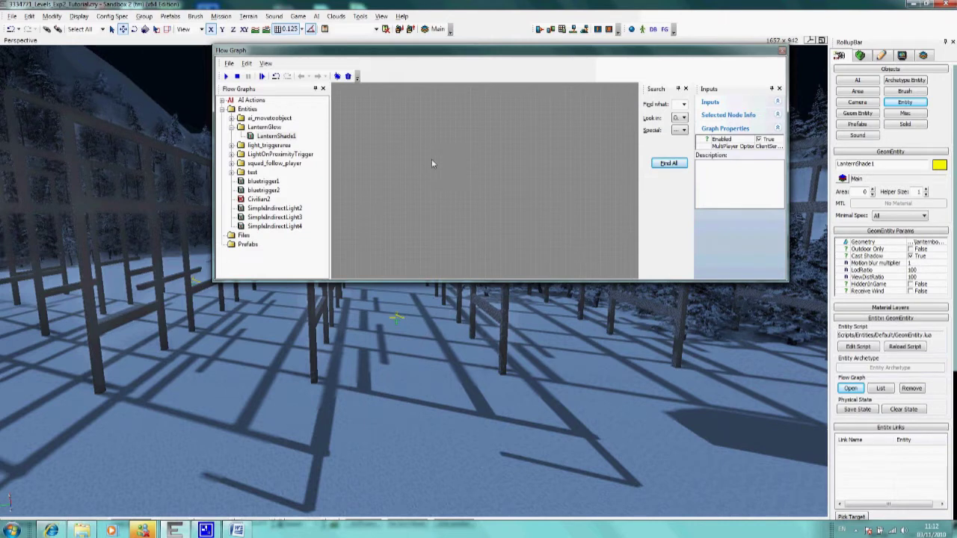
Step: Add a Misc Start node to the graph and, beside it, a node for the LanternTrigger entity
right_click(342, 116)
mouse_move(395, 124)
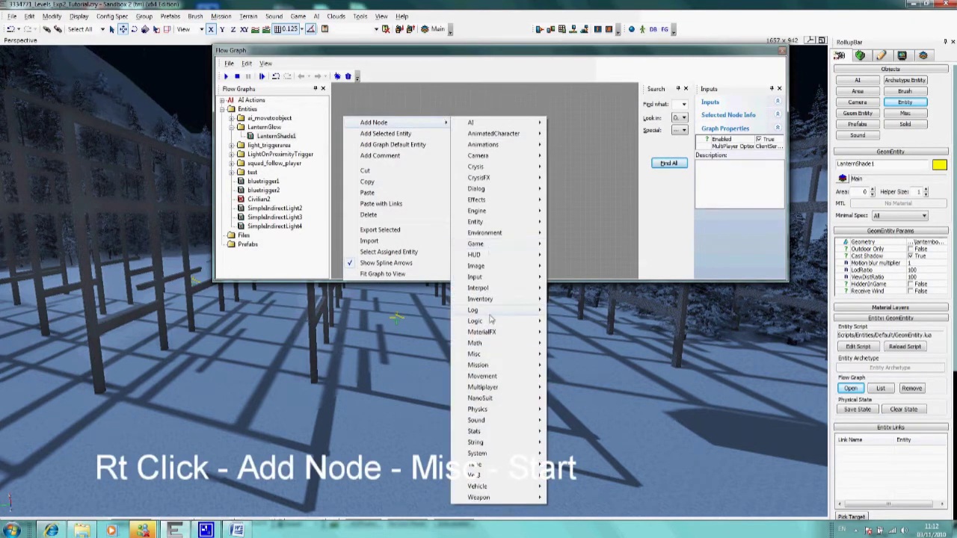
mouse_move(535, 362)
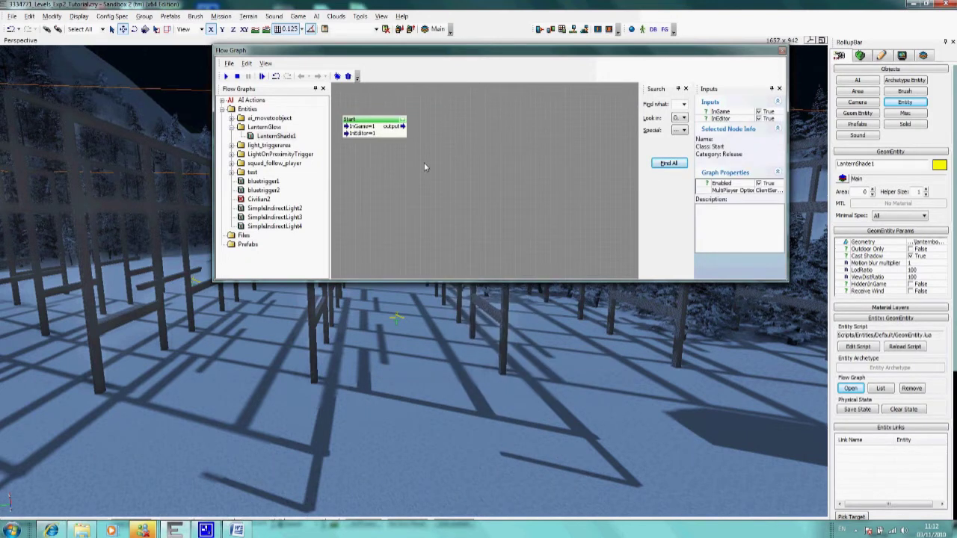
left_click(398, 323)
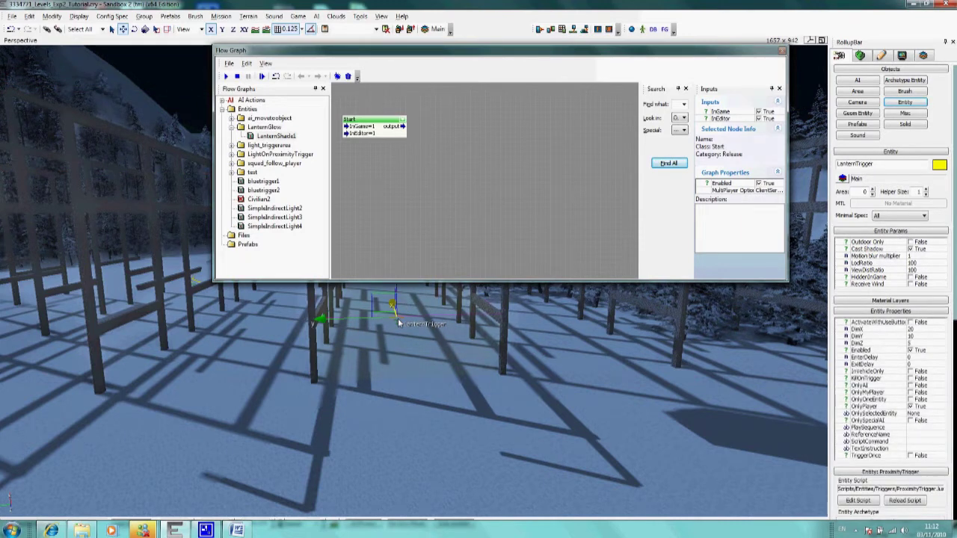
right_click(433, 119)
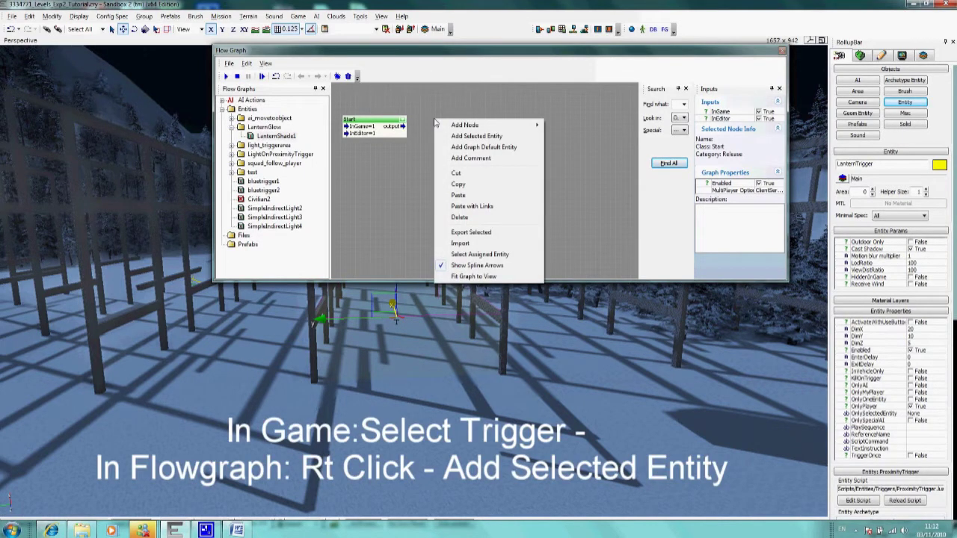
left_click(476, 136)
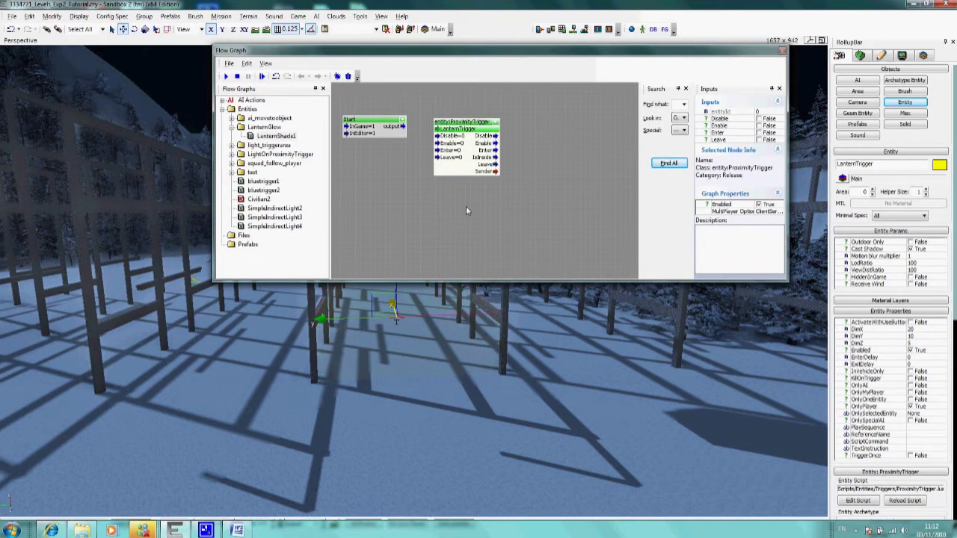
Step: Add an Entity MaterialParam node beside the proximity trigger node
right_click(526, 125)
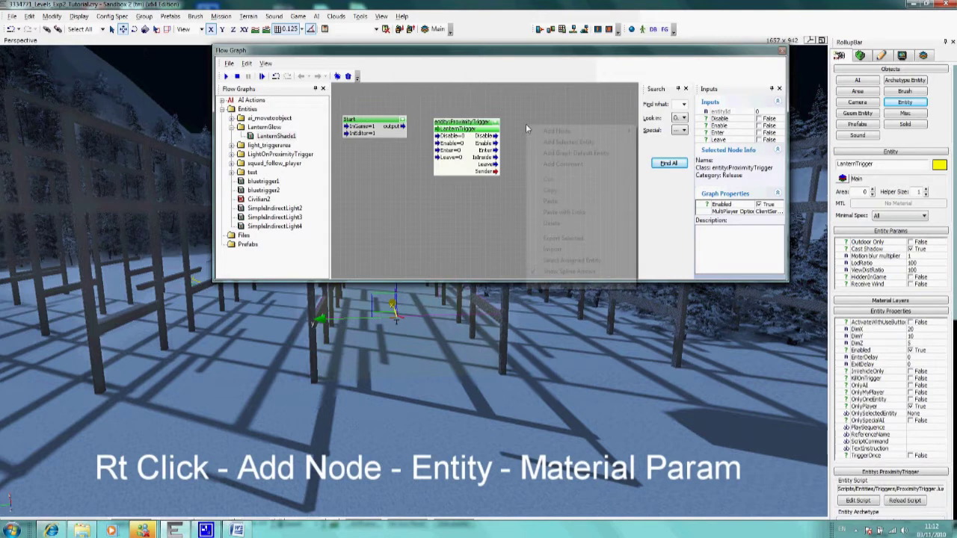
mouse_move(557, 131)
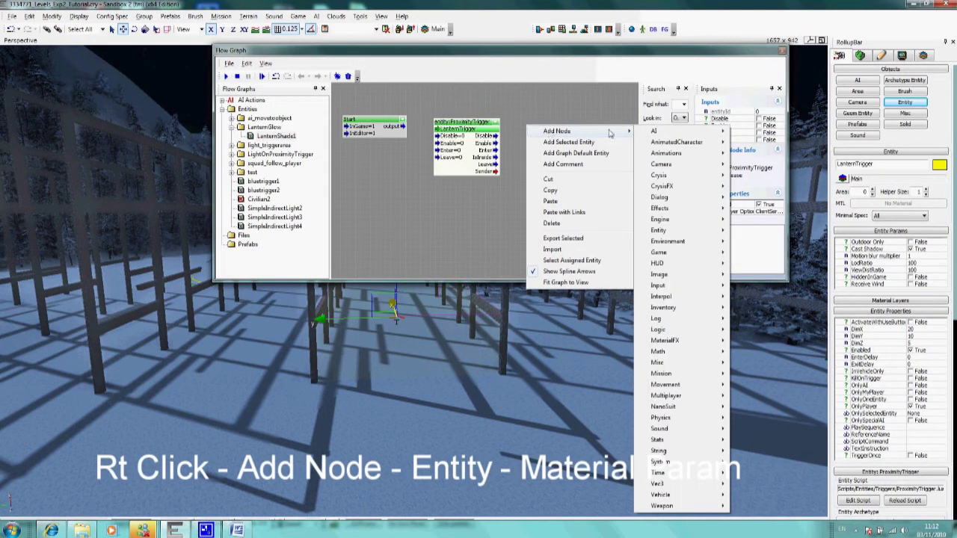
mouse_move(665, 230)
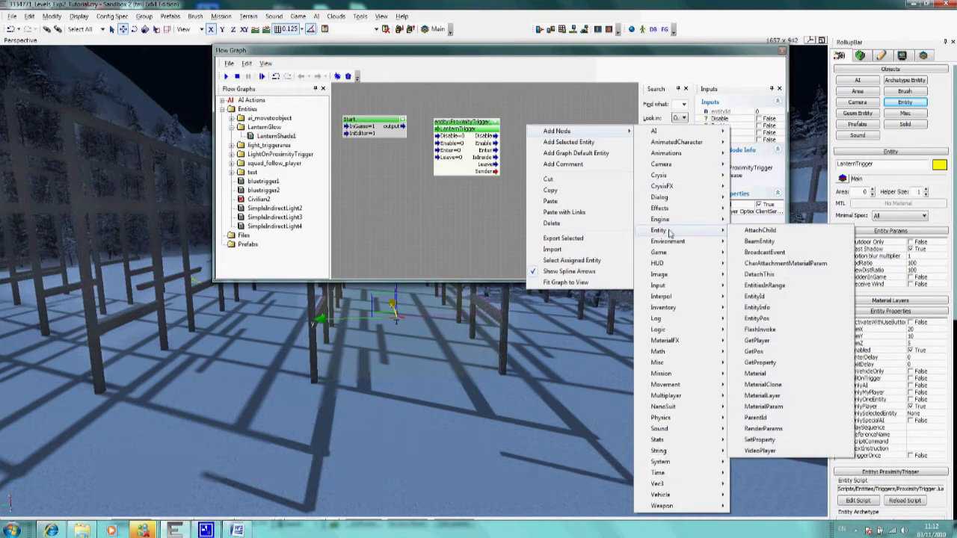
left_click(761, 408)
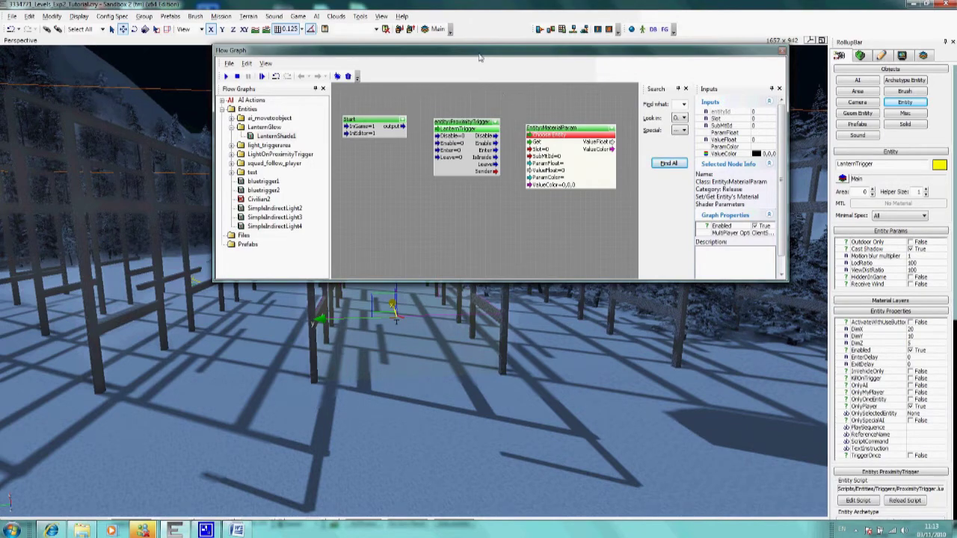
Step: Move the Flow Graph window clear of the lantern and assign LanternShade1 as the MaterialParam node's entity
left_click_drag(477, 54, 313, 145)
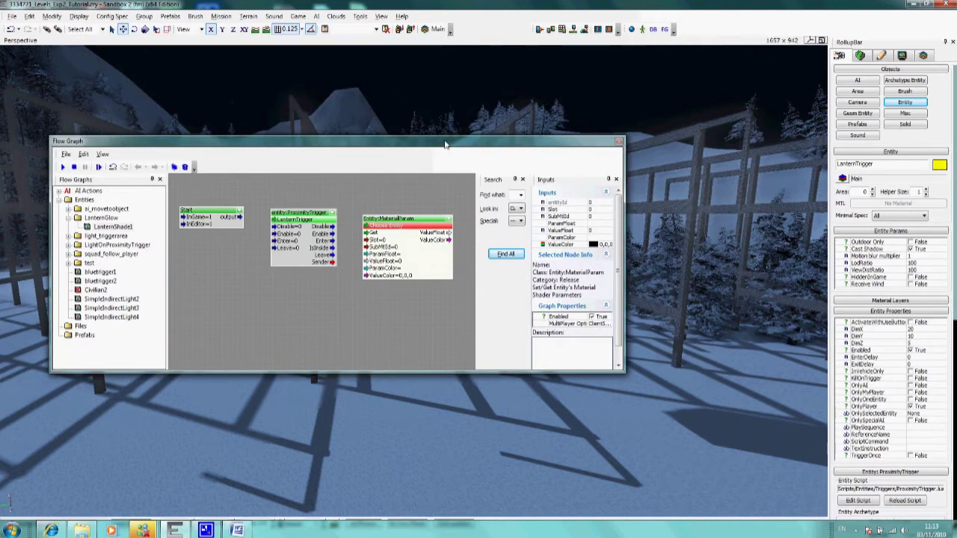
left_click_drag(423, 223, 423, 224)
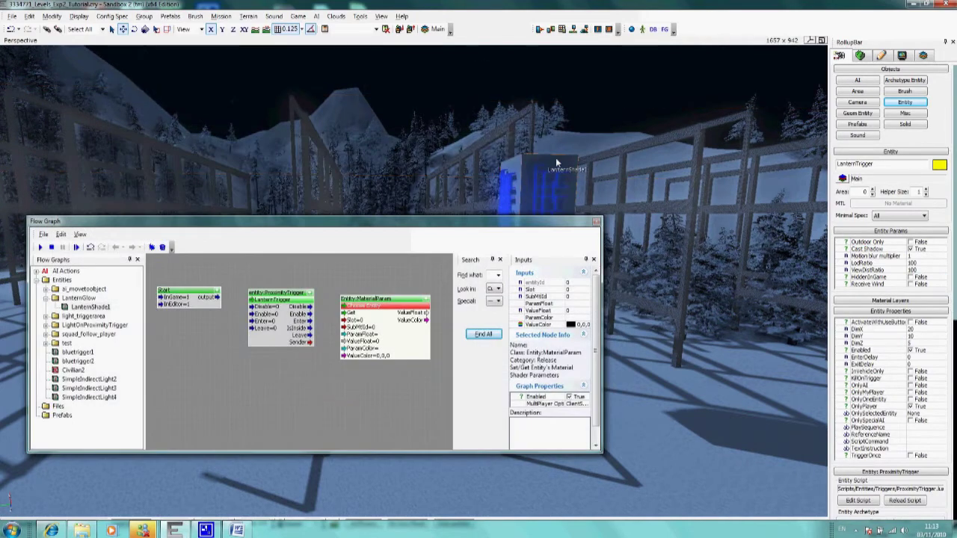
left_click(557, 162)
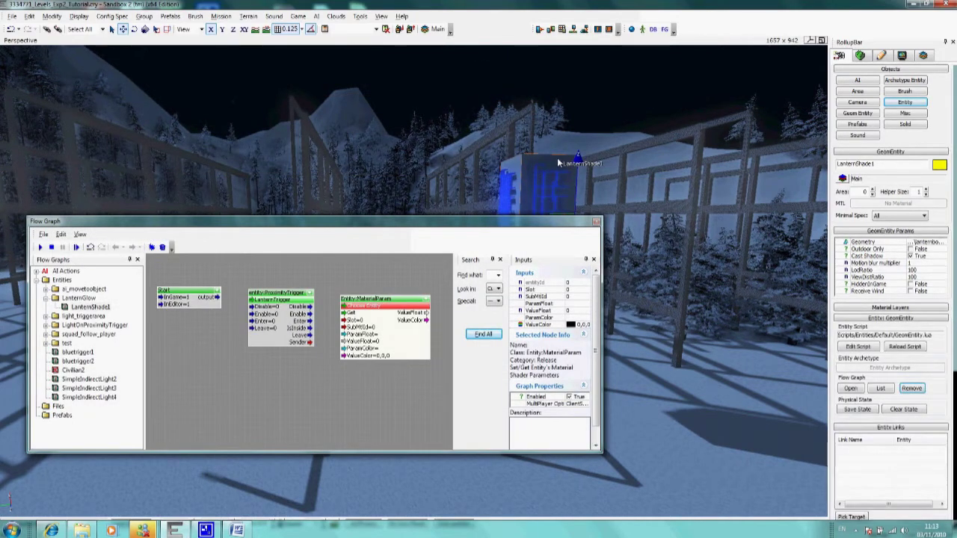
right_click(405, 308)
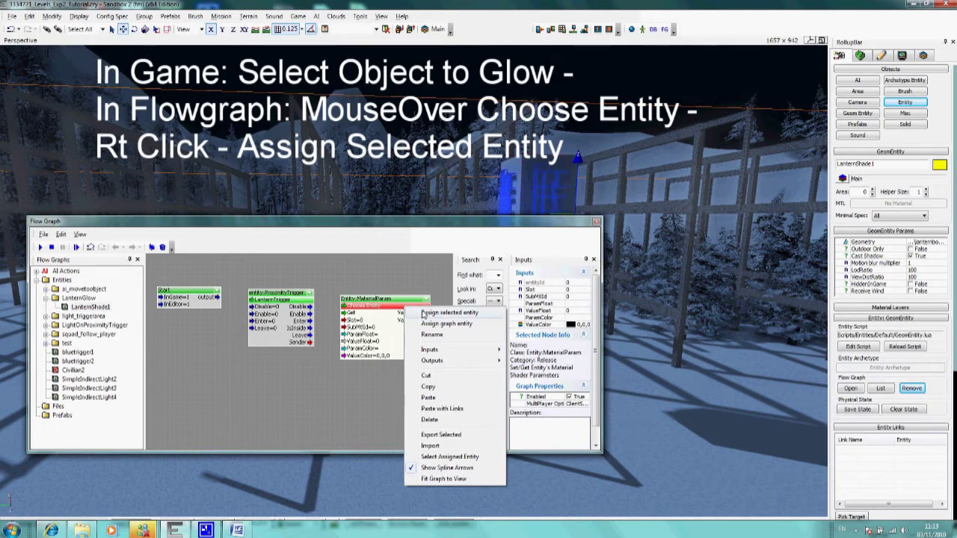
left_click(449, 313)
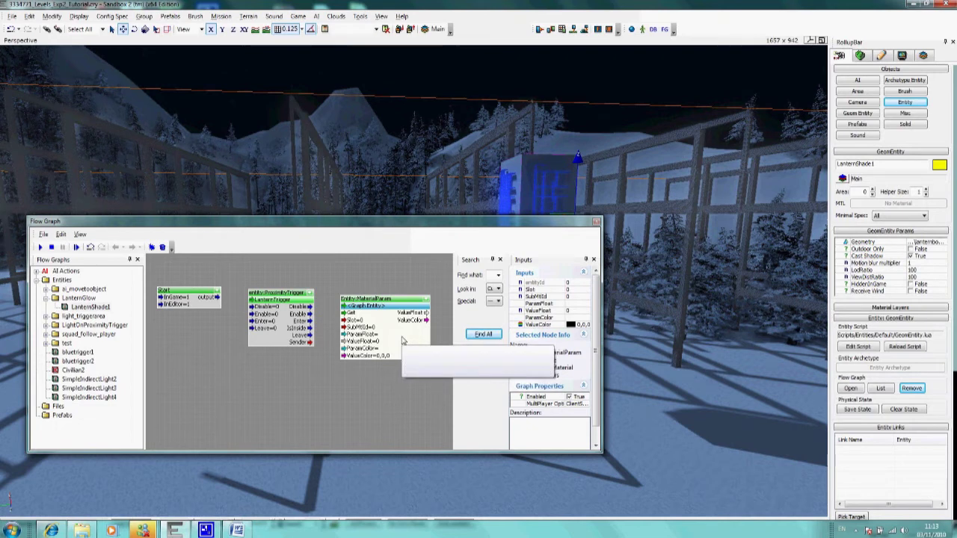
Step: Duplicate the MaterialParam node and place the copy below the proximity trigger node
left_click_drag(402, 341, 403, 344)
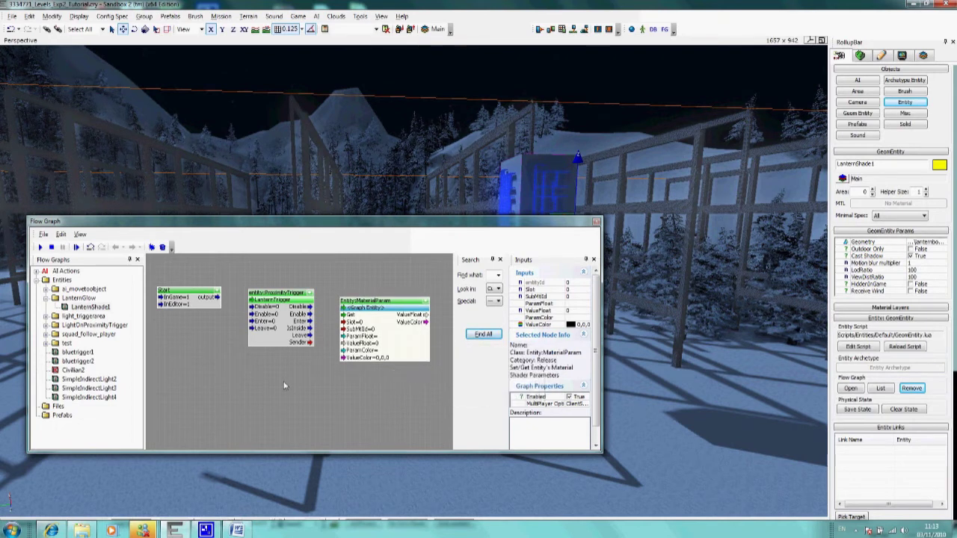
key("ctrl+v")
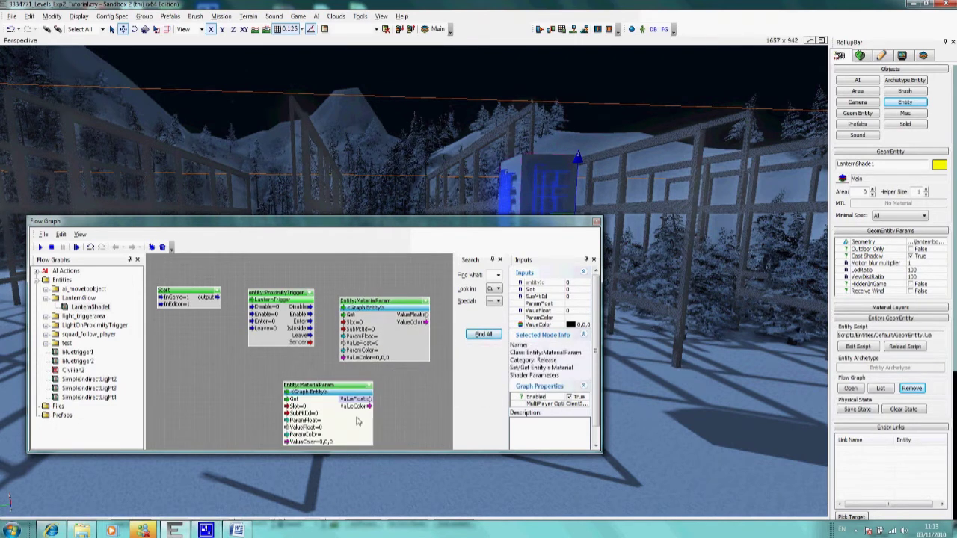
left_click_drag(355, 426, 316, 408)
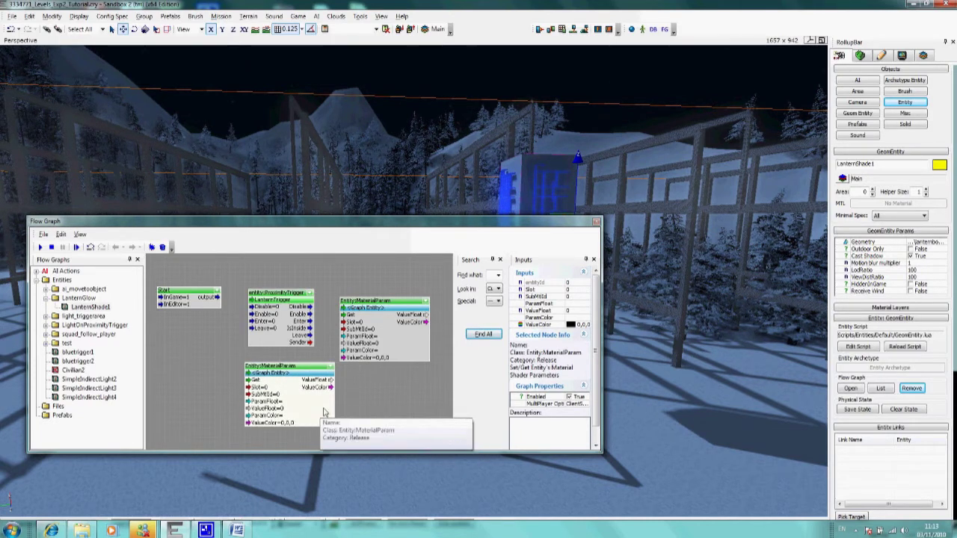
Step: Set ParamFloat to glow on the lower MaterialParam node
left_click(571, 305)
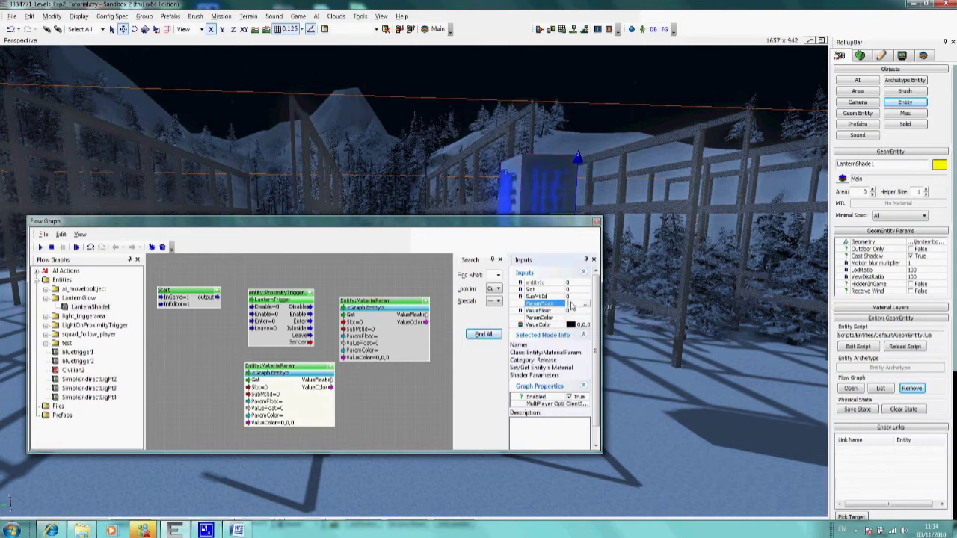
type("glow")
key("Return")
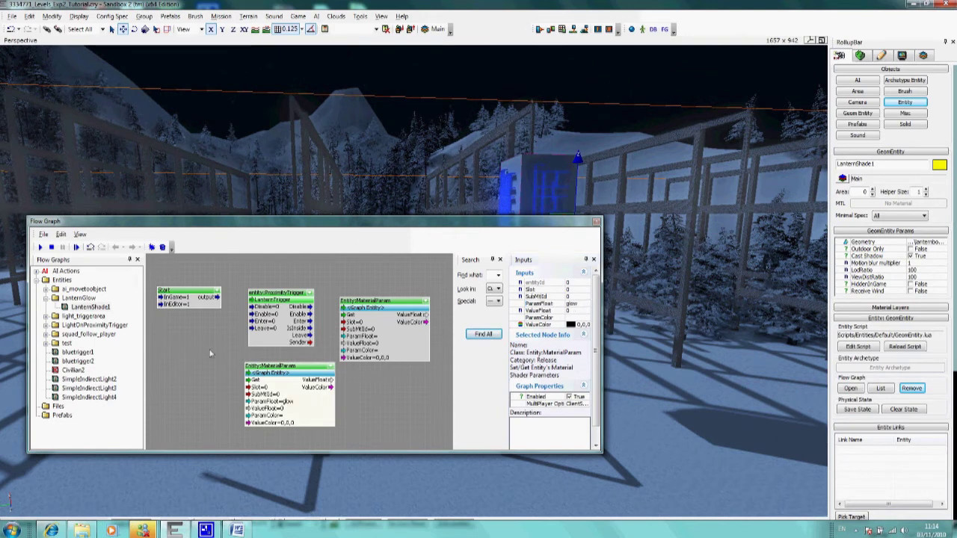
Step: Wire Start's output to the lower MaterialParam's Get and the trigger's Enable, and the trigger's Enter and IsInside to the upper MaterialParam's Get and ValueFloat
left_click(217, 297)
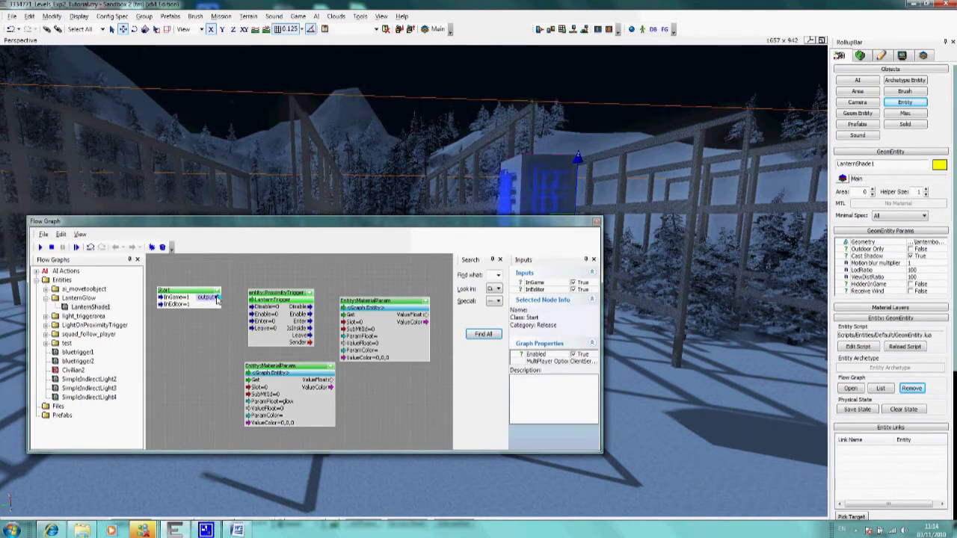
left_click_drag(233, 363, 254, 385)
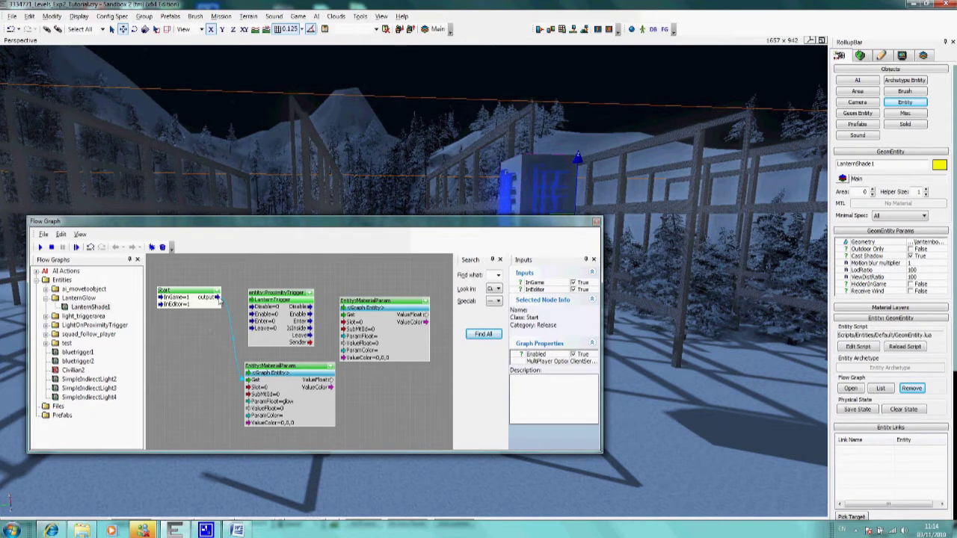
left_click_drag(219, 297, 249, 315)
left_click_drag(313, 323, 341, 316)
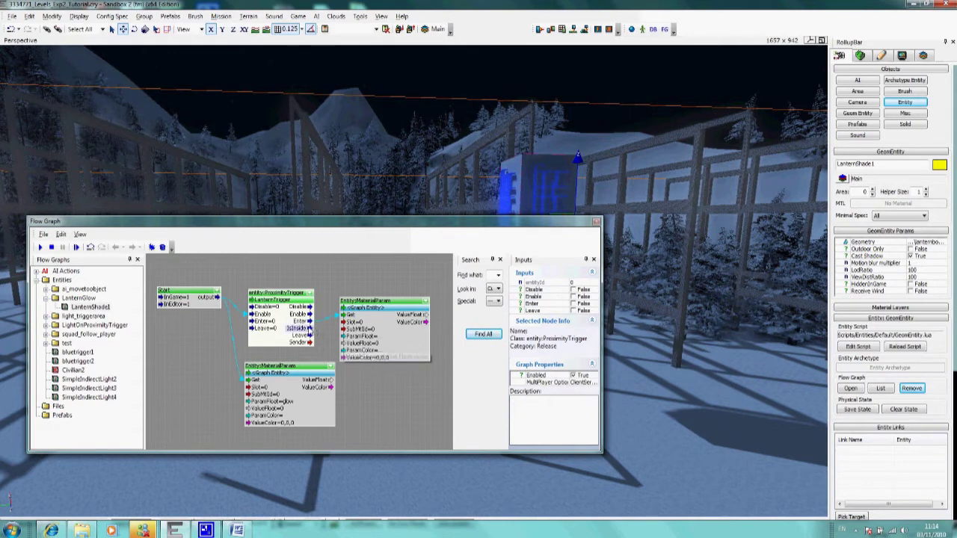
left_click_drag(325, 338, 348, 344)
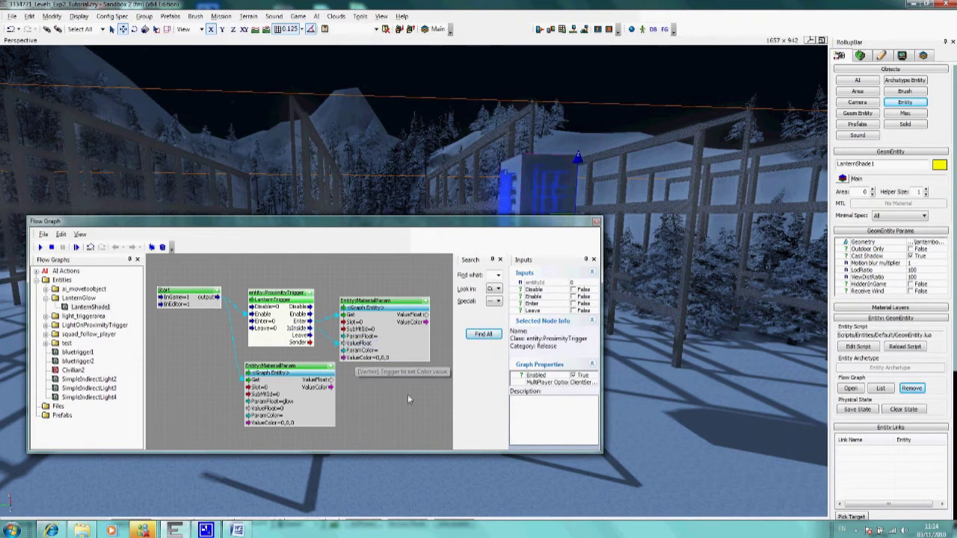
Step: Set ParamFloat to glow and ValueFloat to 15 on the upper MaterialParam node
left_click(407, 348)
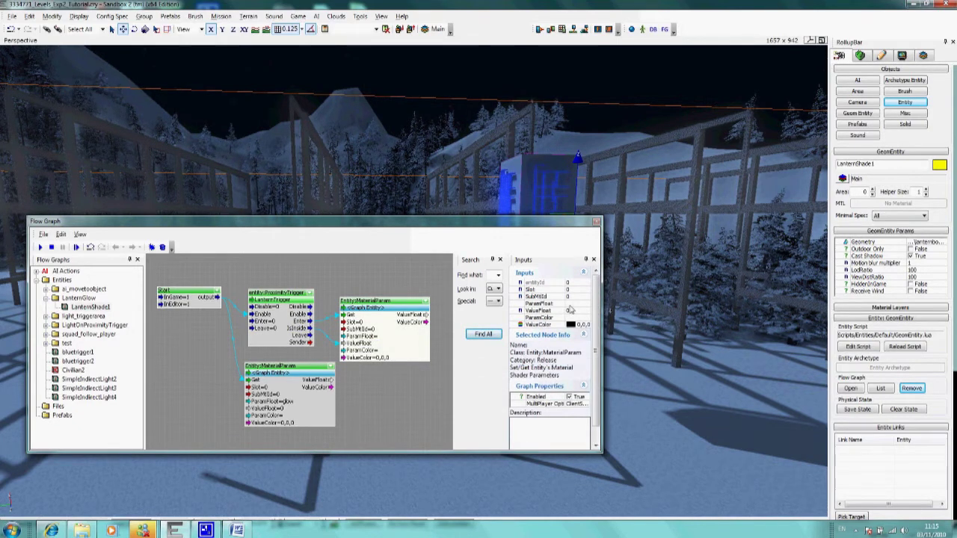
left_click(575, 305)
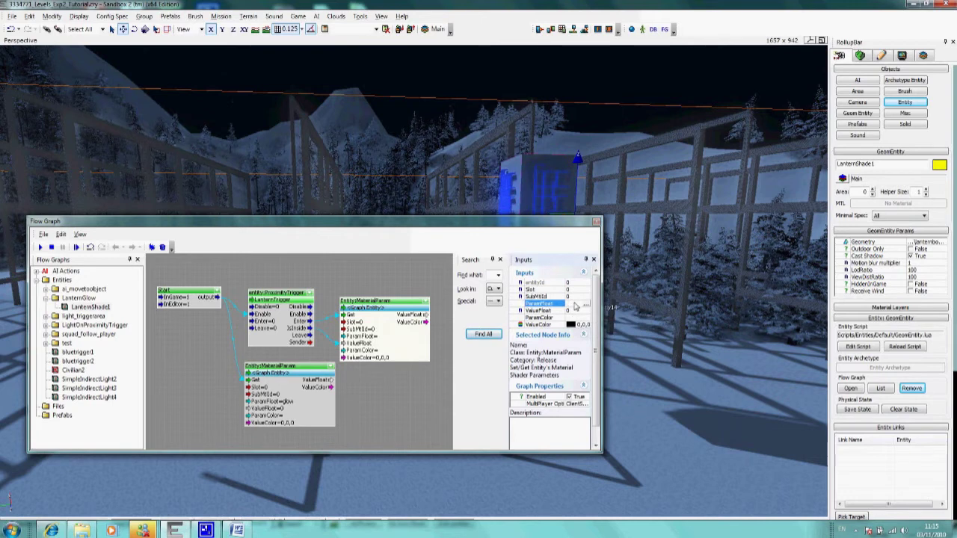
type("glow")
key("Return")
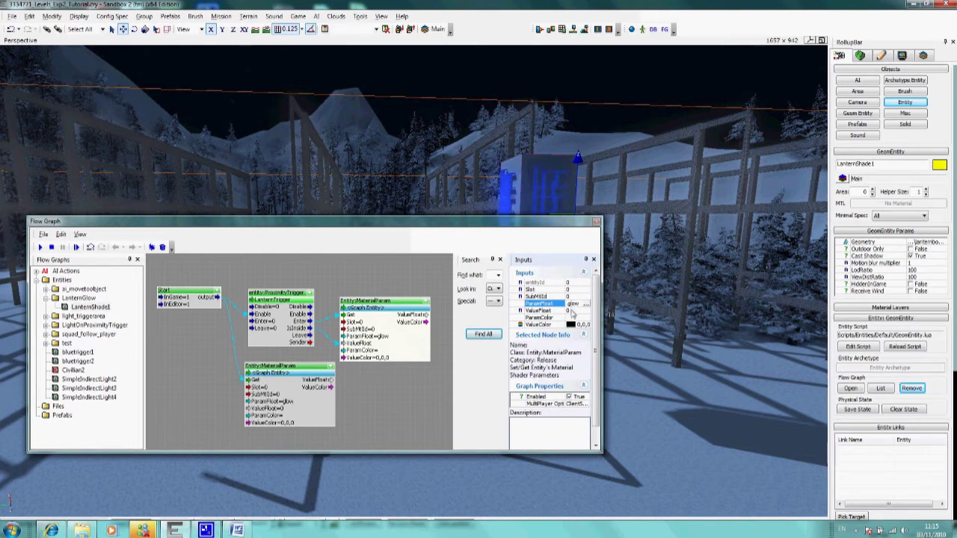
left_click(571, 314)
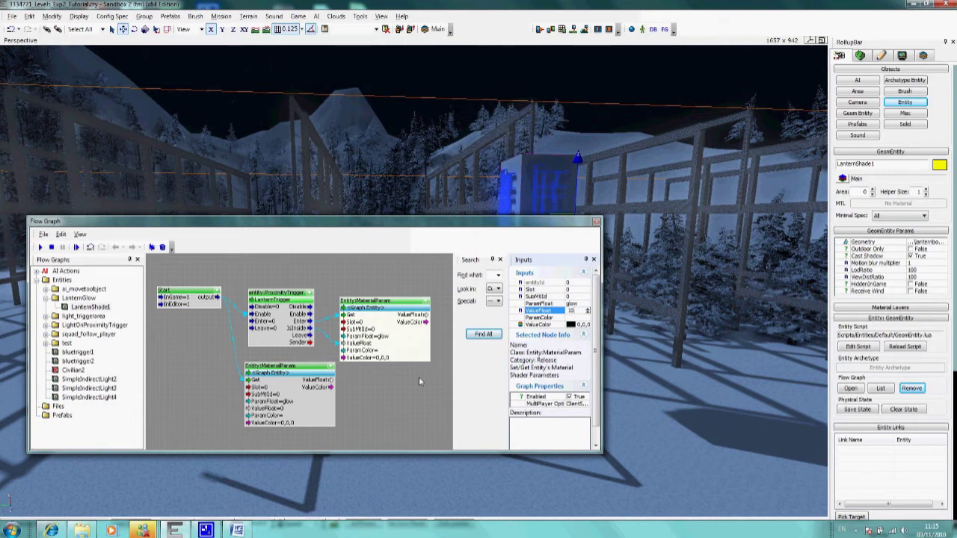
key("Return")
Step: Close the Flow Graph window and playtest the level, walking the player into the trigger area to examine the lantern's glow
left_click(595, 223)
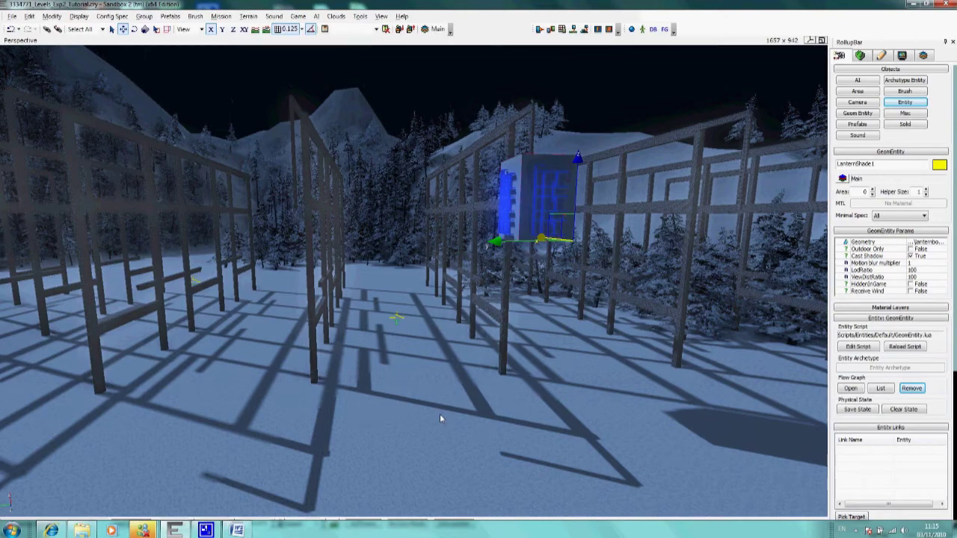
key("ctrl+g")
key("w")
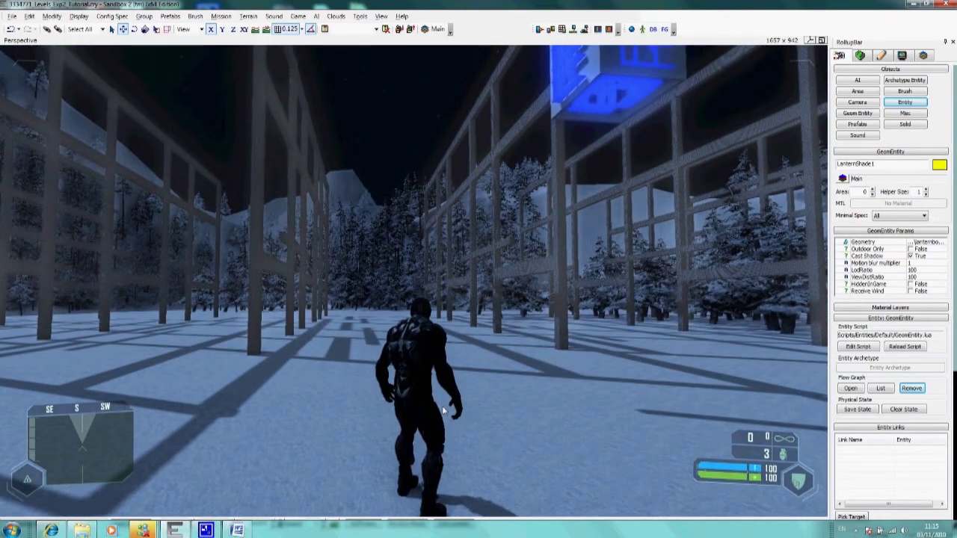
key("w")
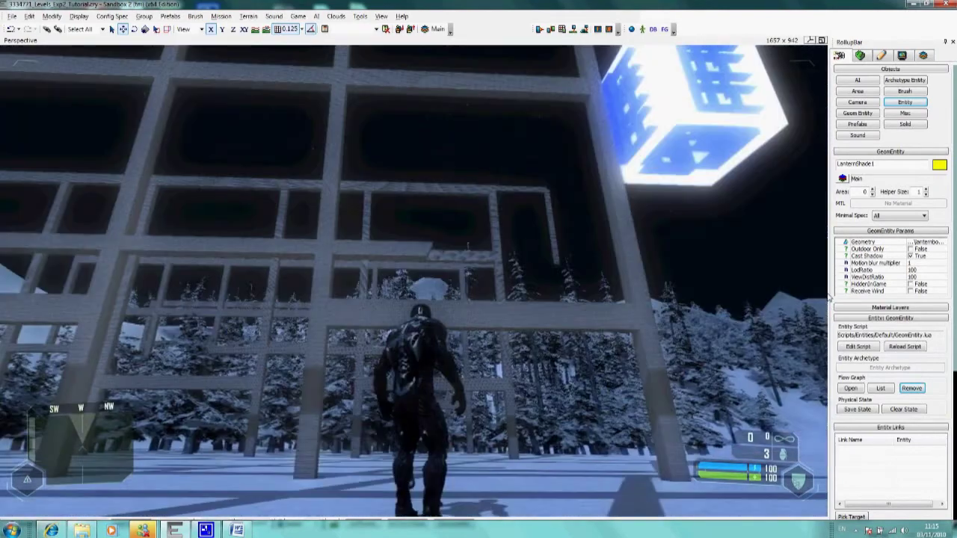
key("w")
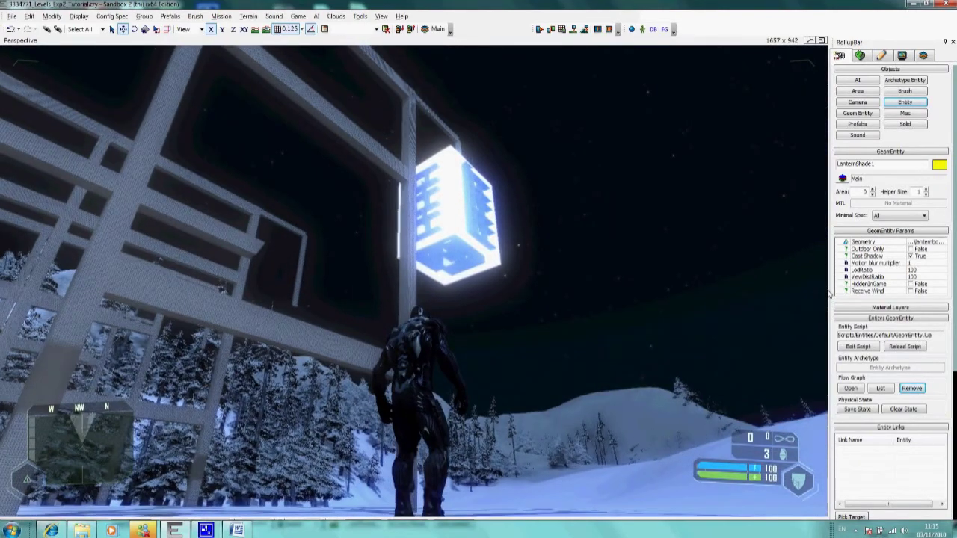
key("w")
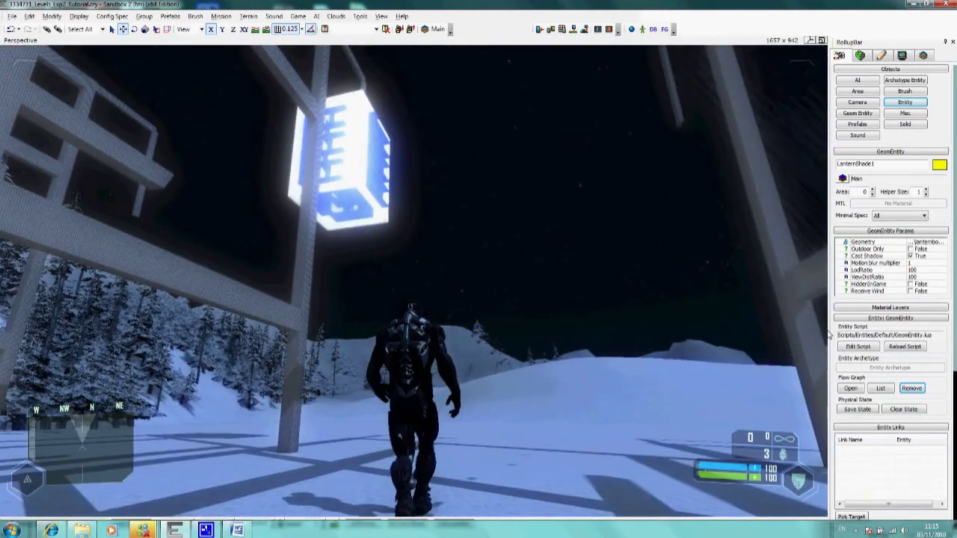
key("w")
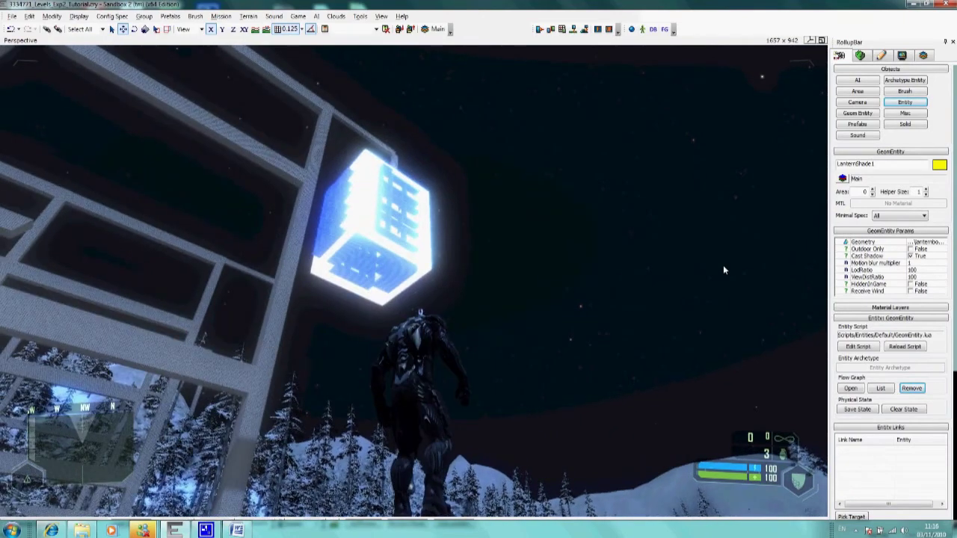
key("w")
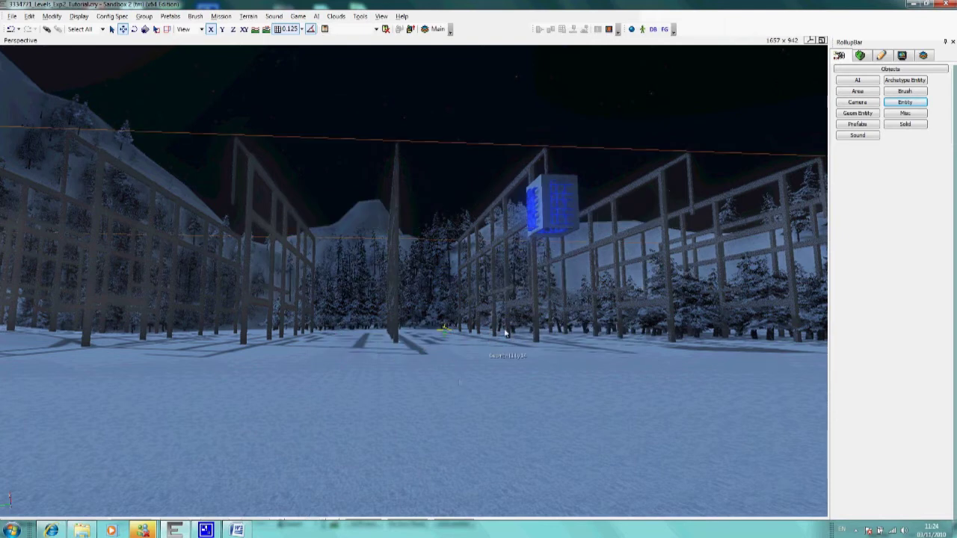
Step: Select the lantern's shade together with its pattern and clone them along the Y axis onto the three other wooden frame posts, then deselect
left_click(573, 187)
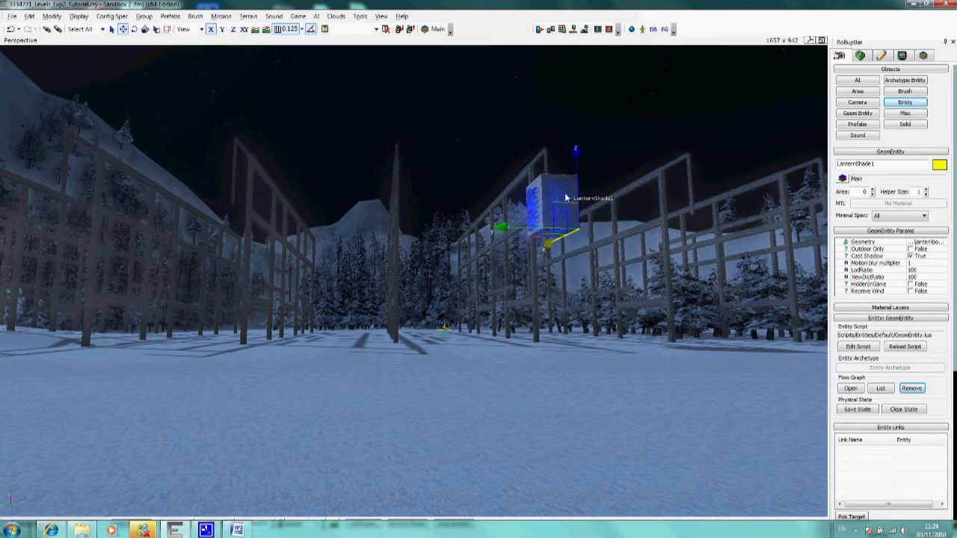
left_click(565, 199)
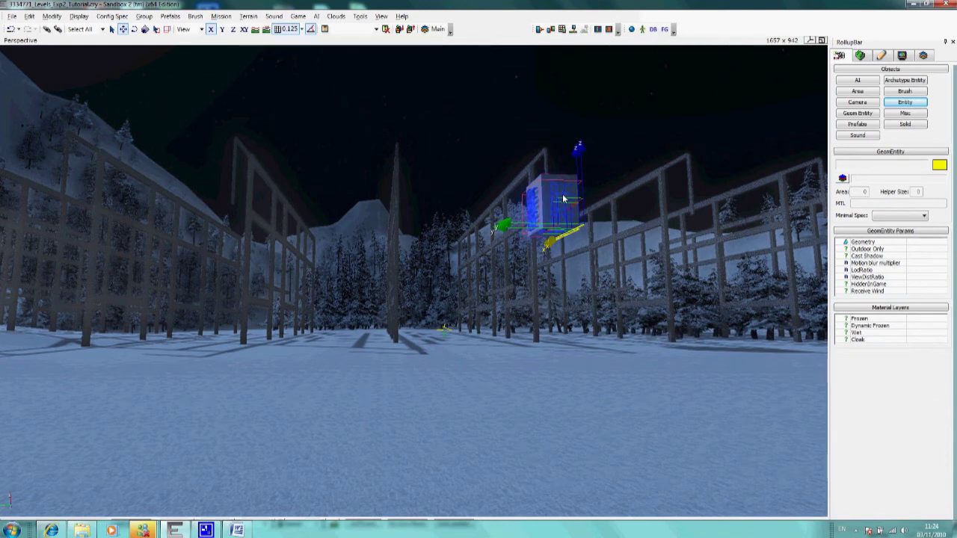
left_click(527, 228)
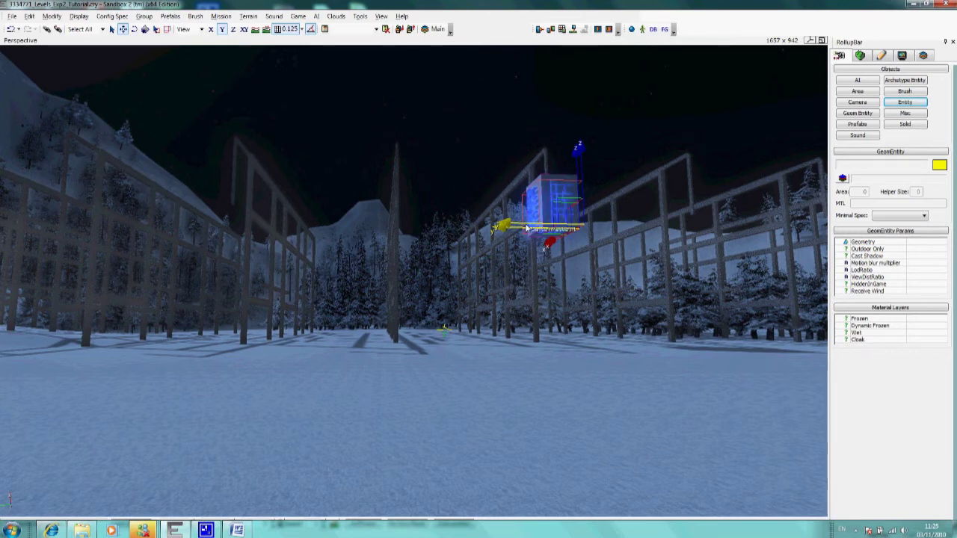
left_click_drag(527, 228, 413, 221, "shift")
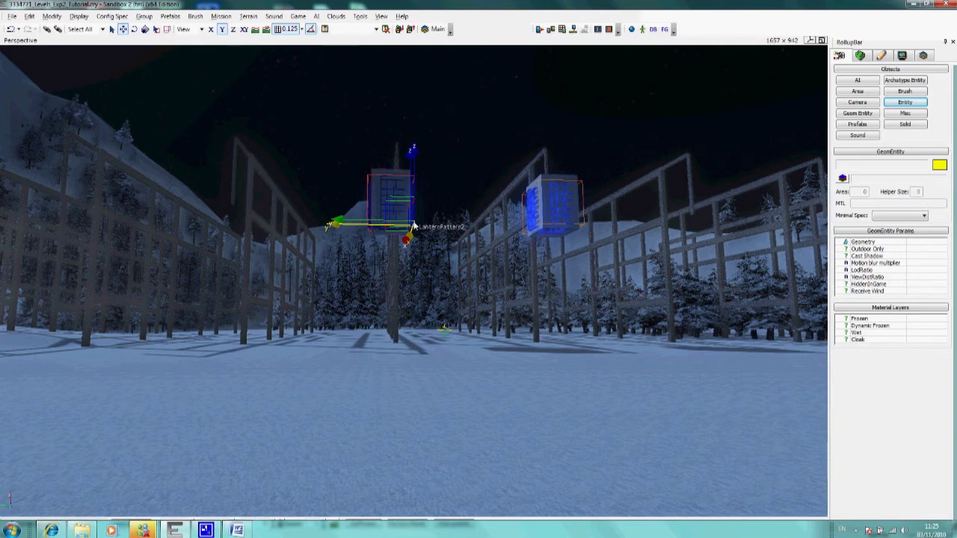
left_click_drag(412, 224, 244, 218)
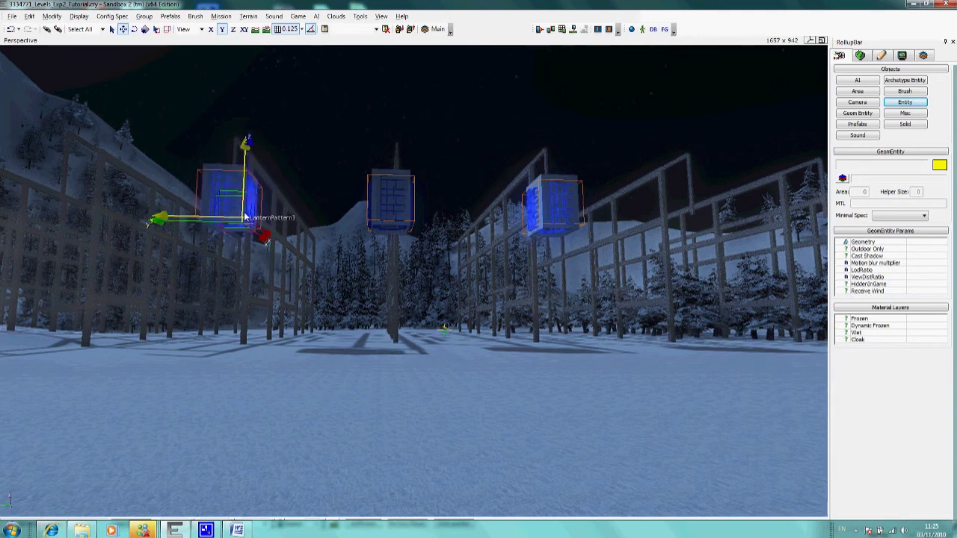
left_click_drag(243, 217, 723, 229)
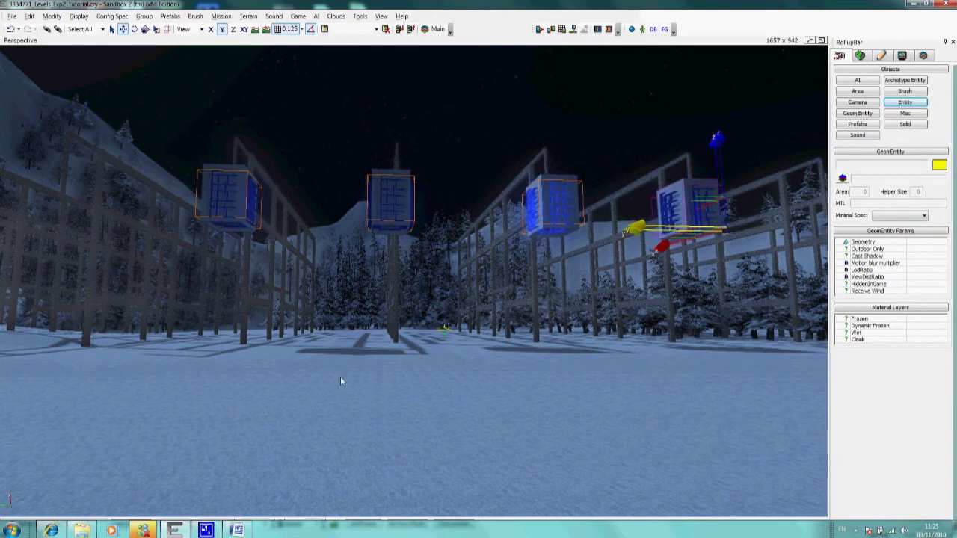
left_click(398, 402)
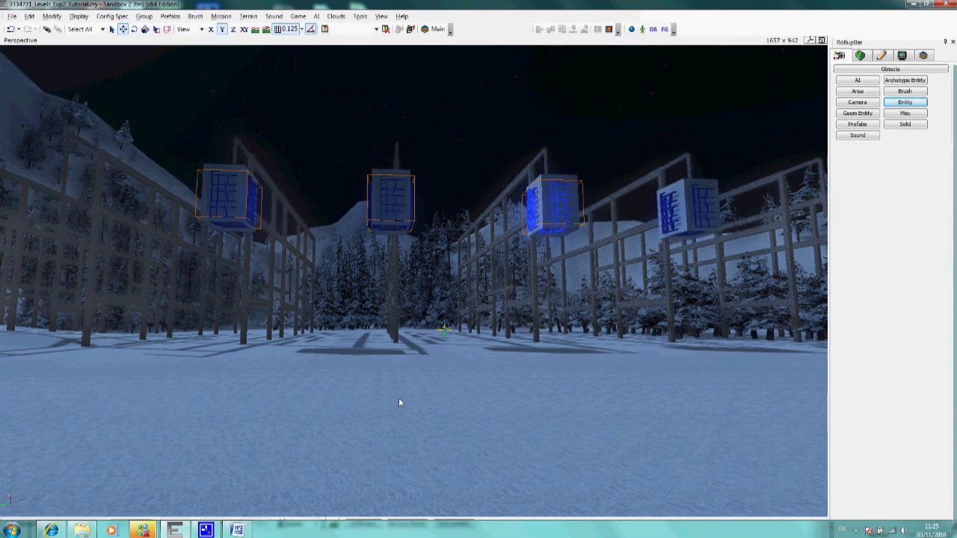
Step: Playtest the level again, running in and out of the trigger area to examine the glow of all four lanterns
key("ctrl+g")
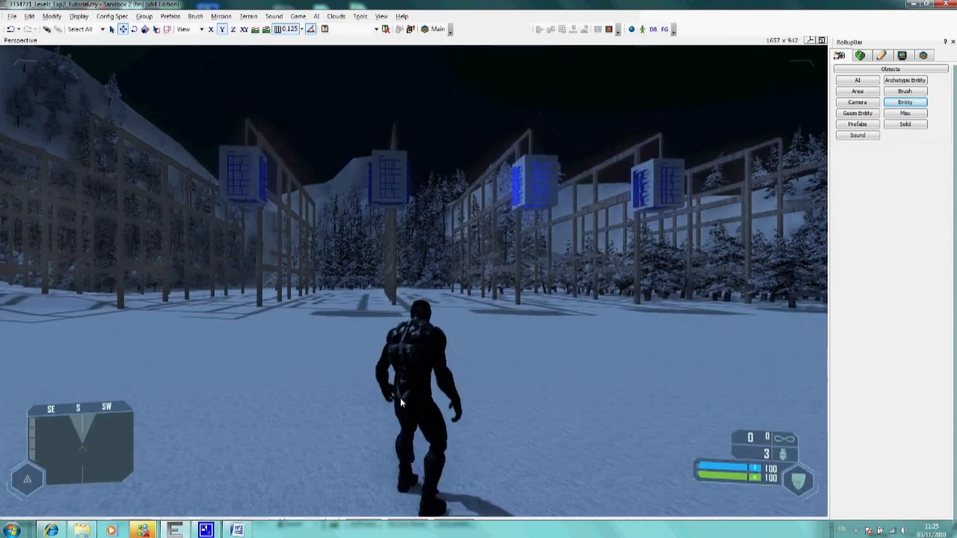
key("w")
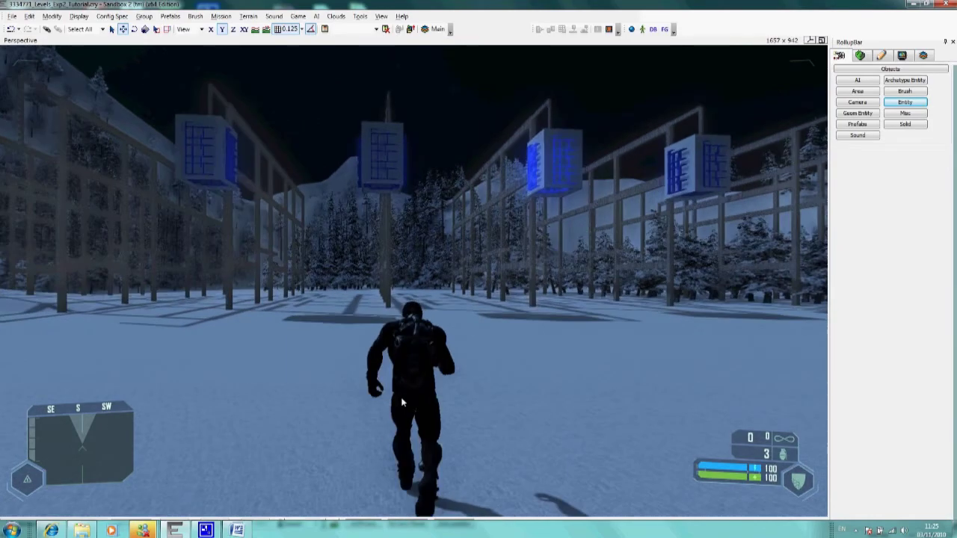
key("w")
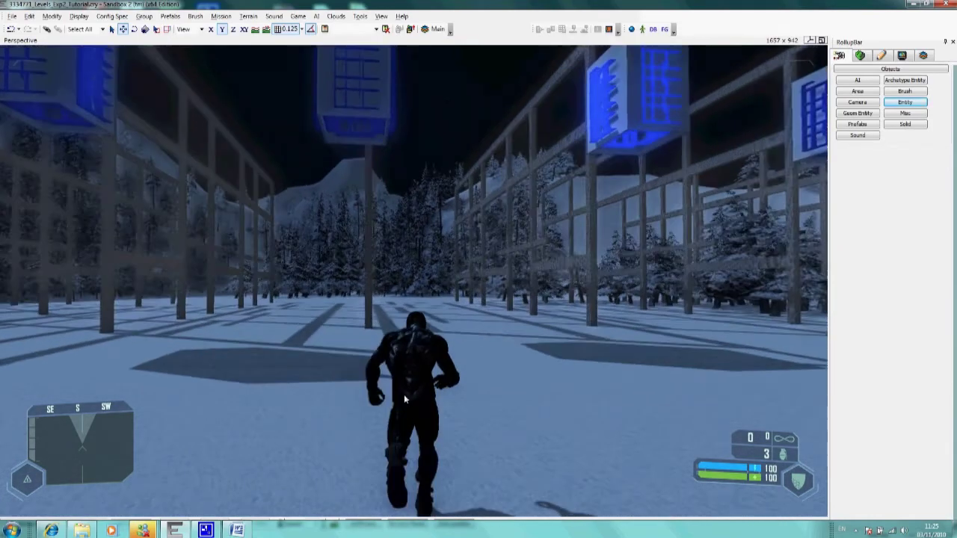
key("w")
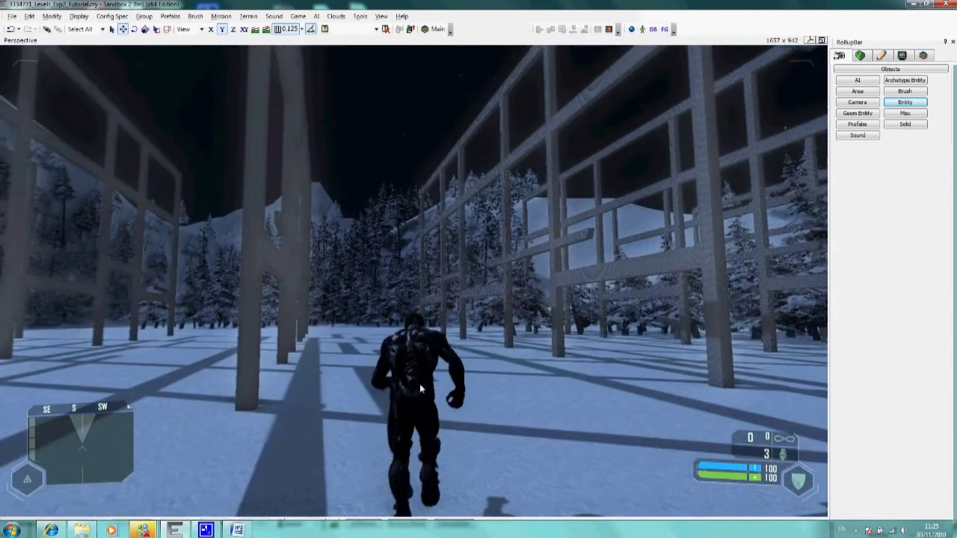
key("w")
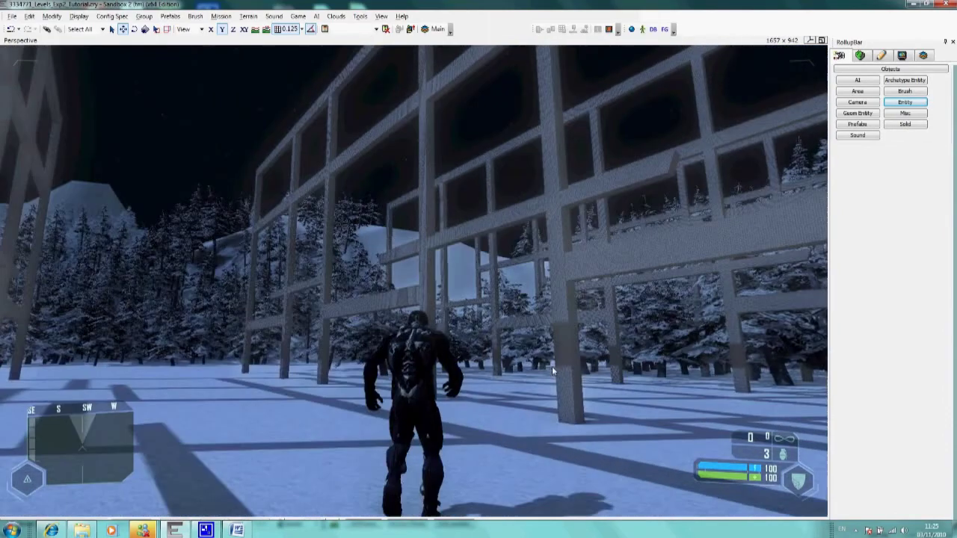
key("w")
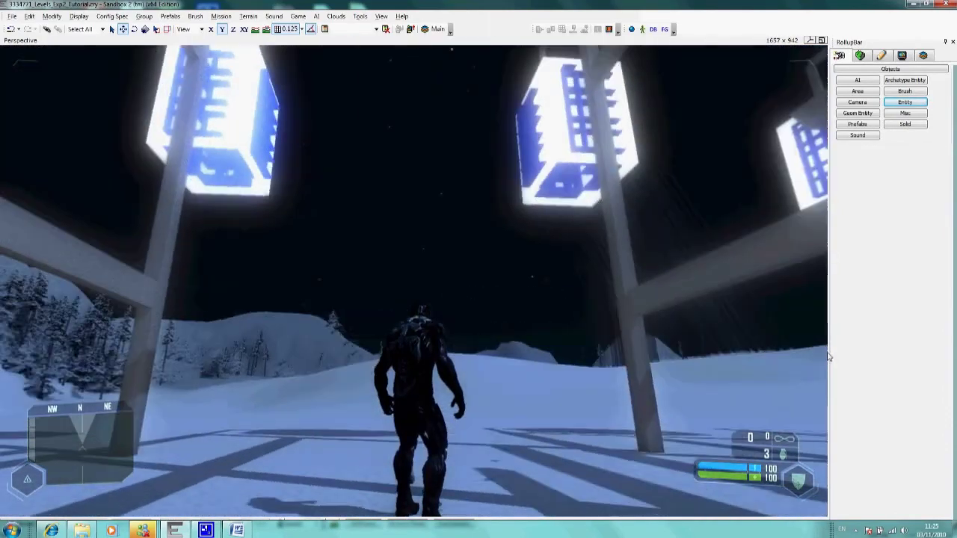
key("w")
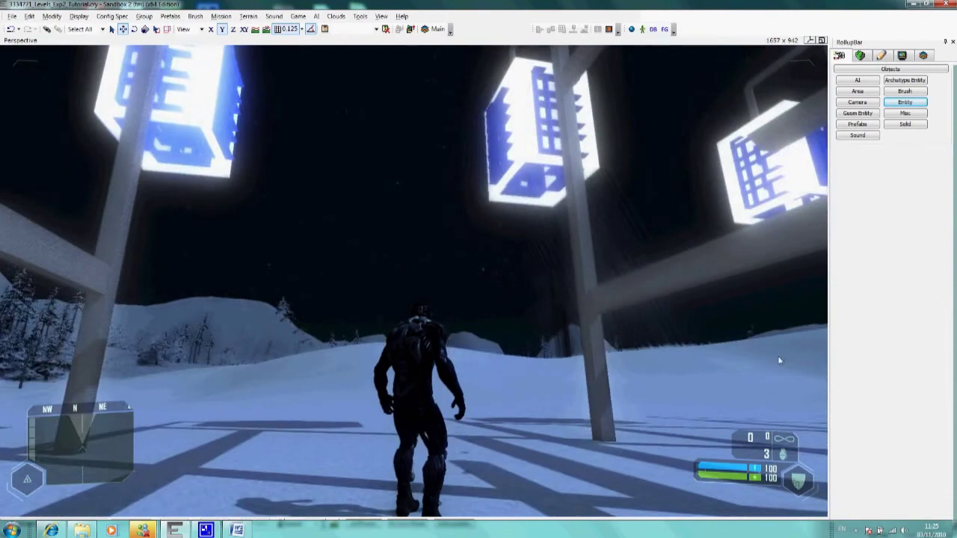
key("w")
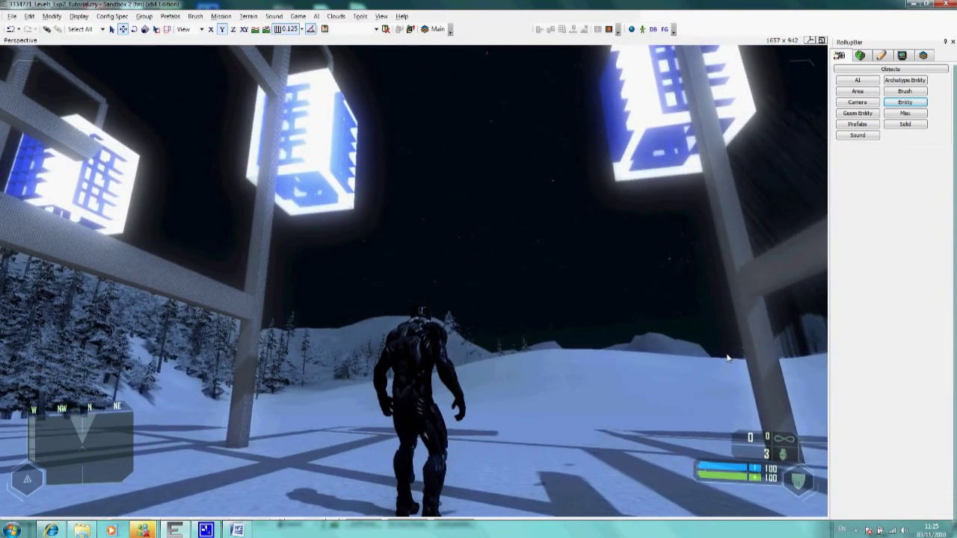
key("w")
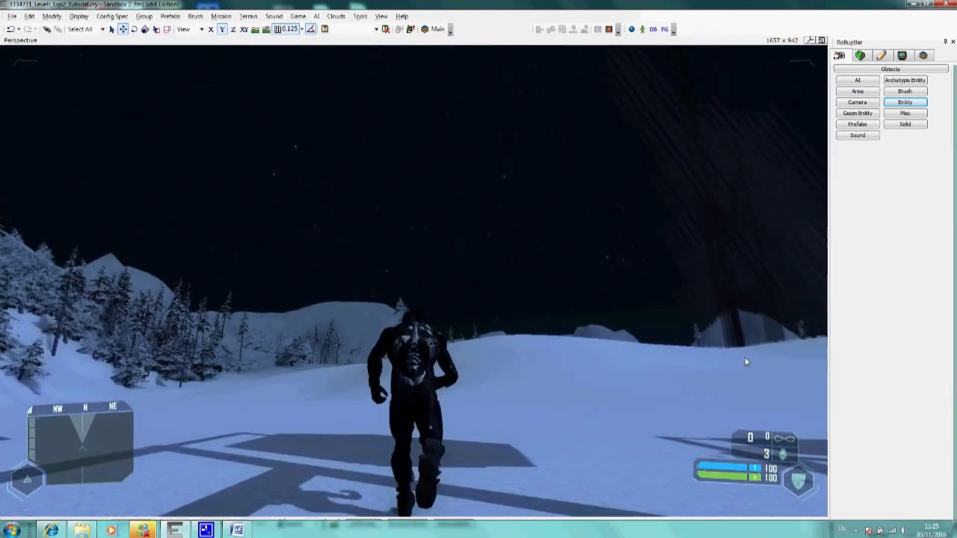
key("w")
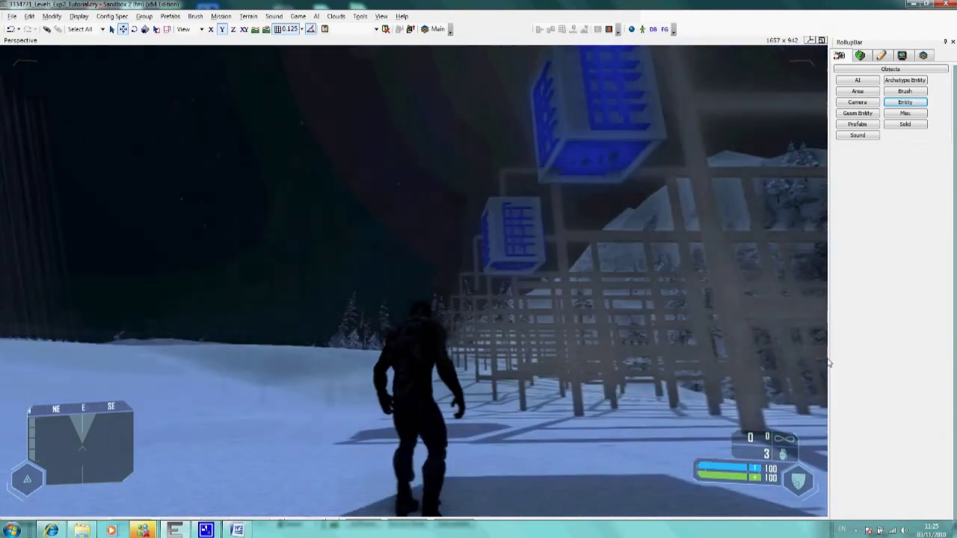
key("w")
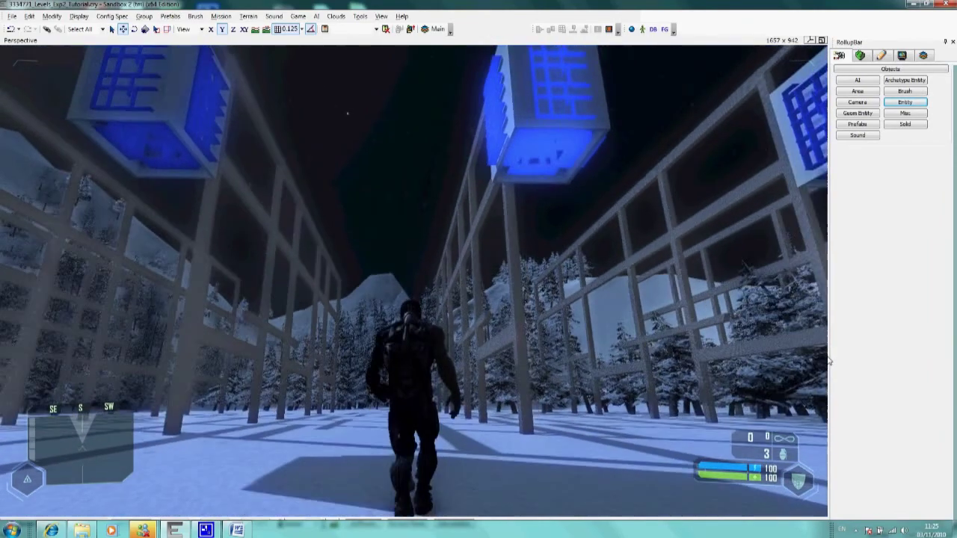
key("w")
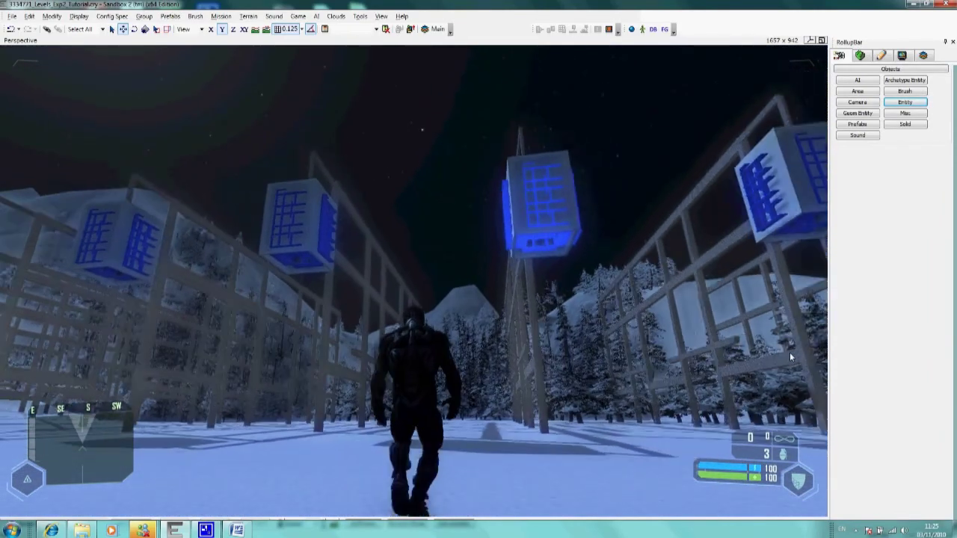
key("w")
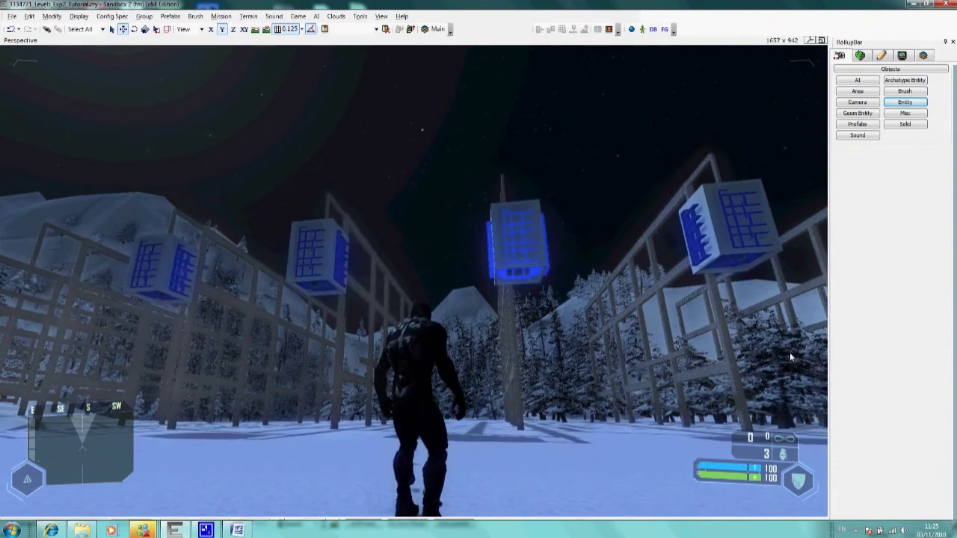